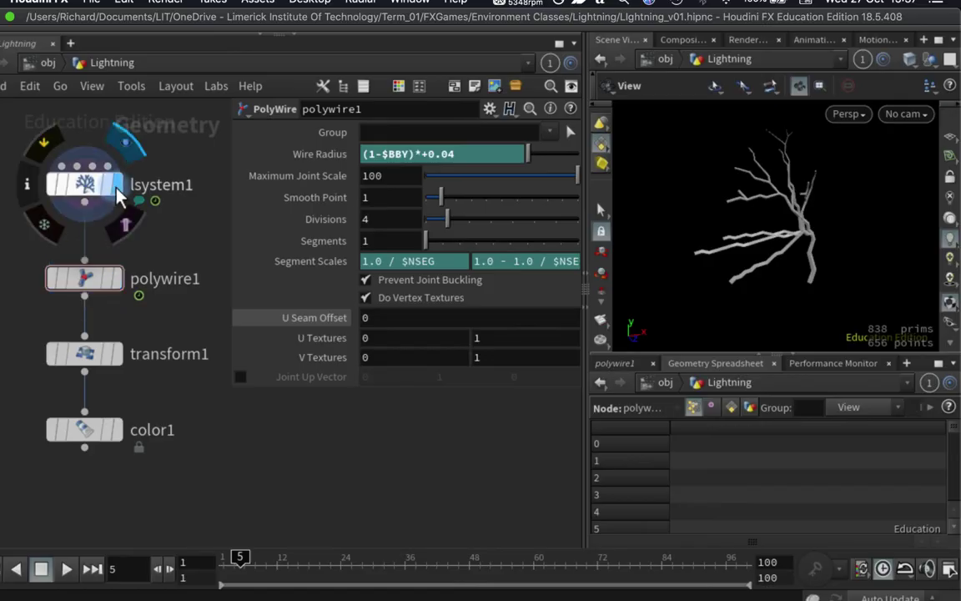
Compare the bare lsystem1 skeleton with the polywire1 result, and inspect the branch tips in an enlarged viewport
left_click(117, 195)
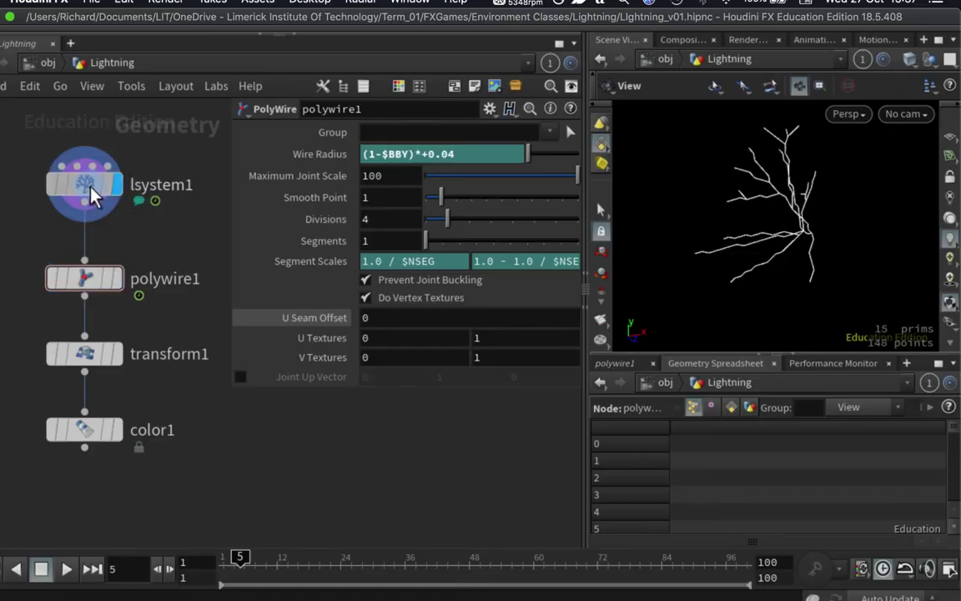
left_click(121, 286)
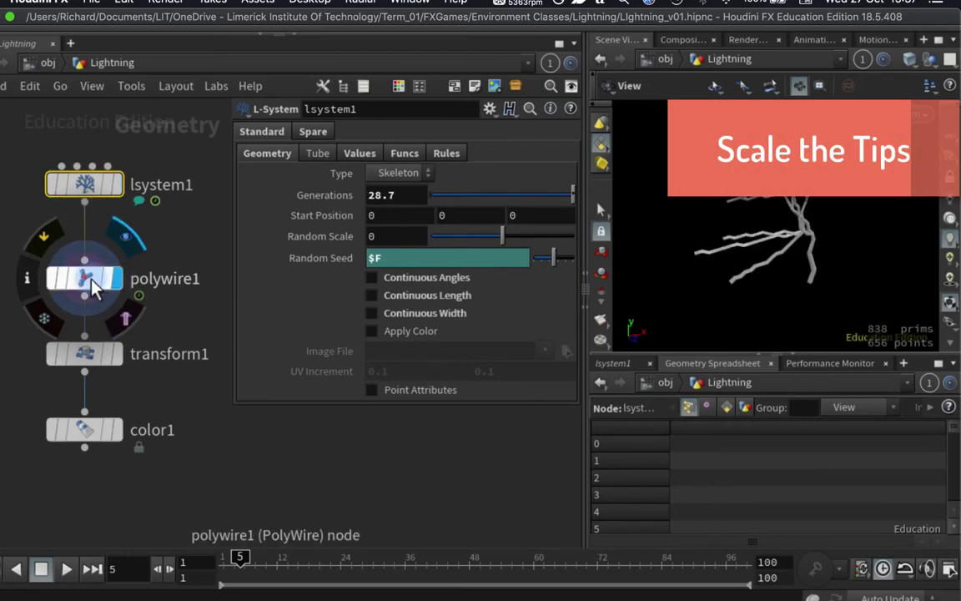
left_click_drag(799, 255, 819, 248)
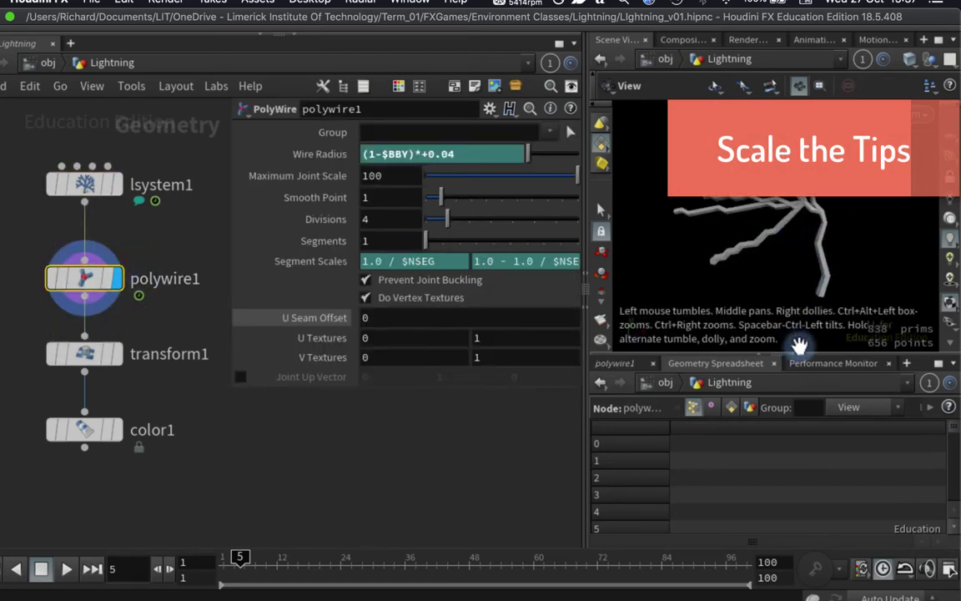
left_click(796, 359)
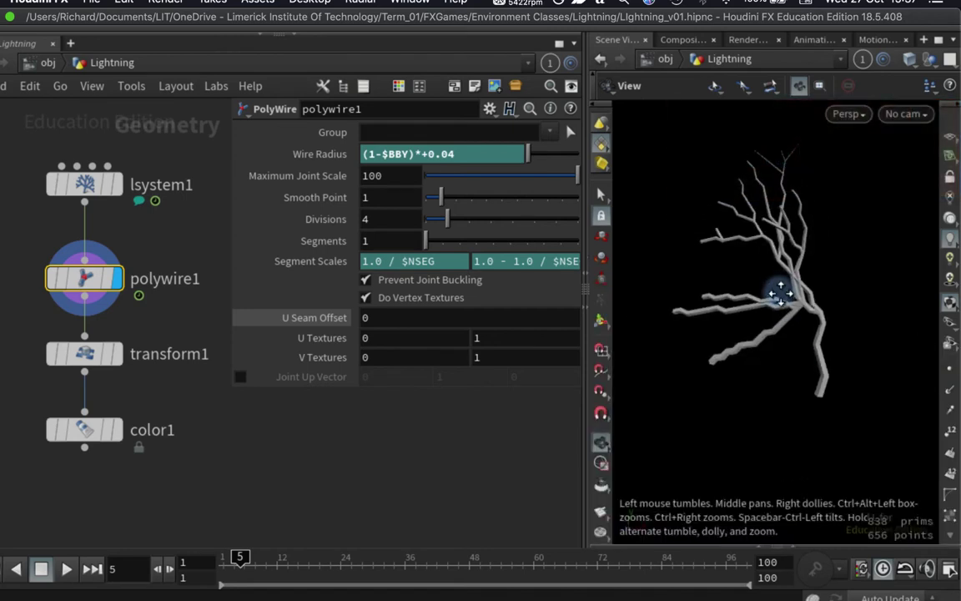
left_click_drag(776, 294, 785, 322)
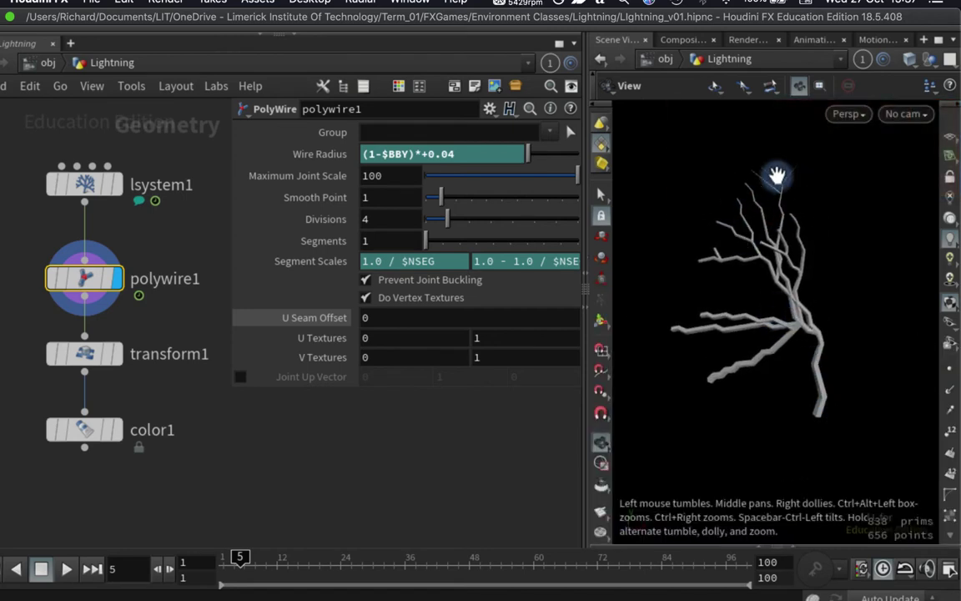
View the wired geometry as a Wireframe Bounding Box, and restore Smooth Shaded display
left_click(910, 60)
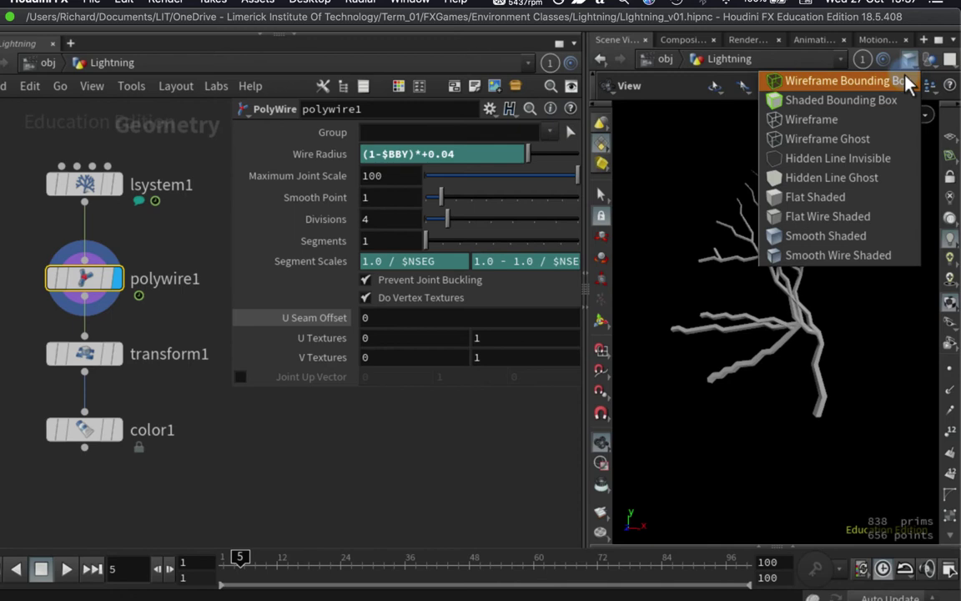
left_click(834, 81)
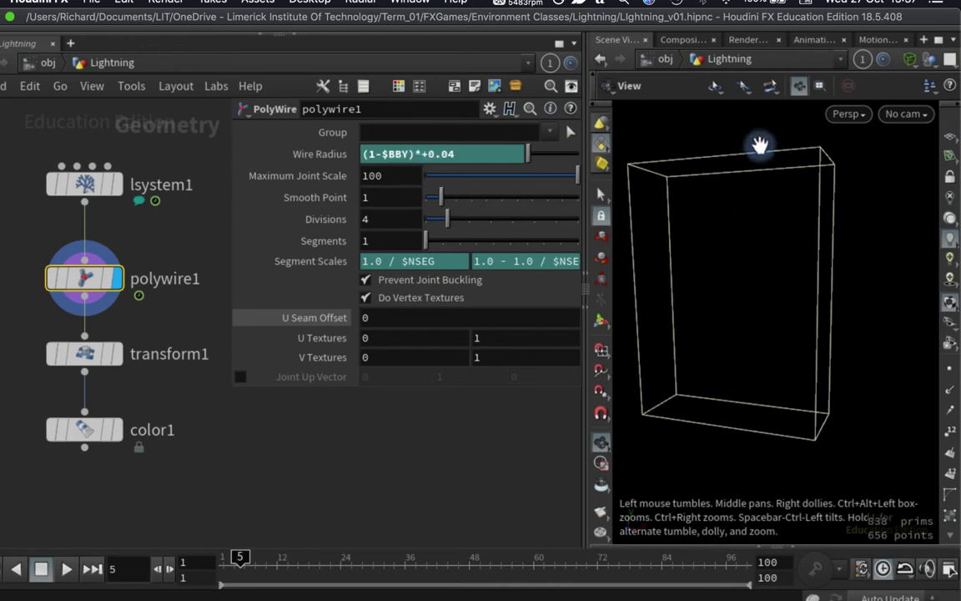
left_click(911, 63)
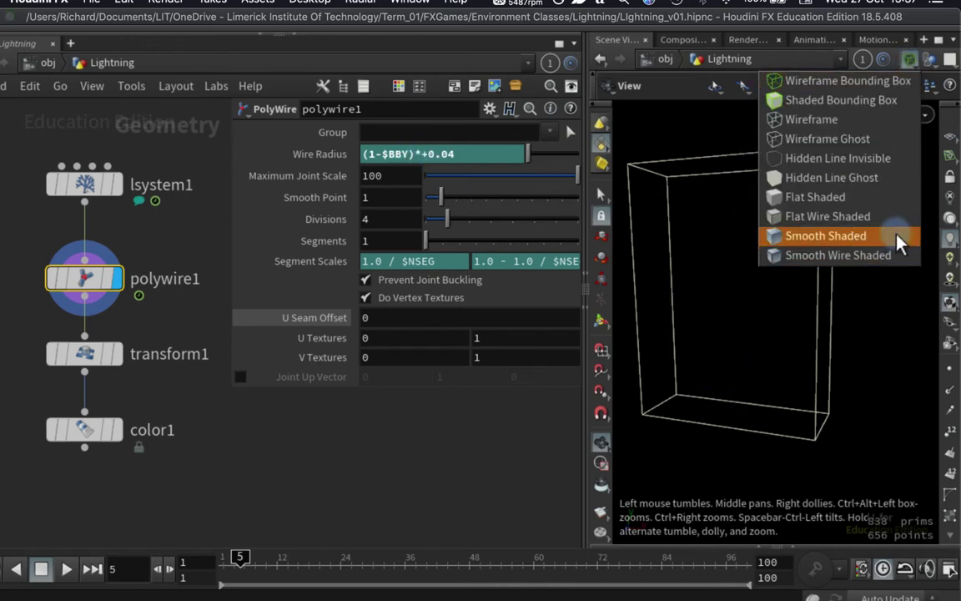
left_click(898, 239)
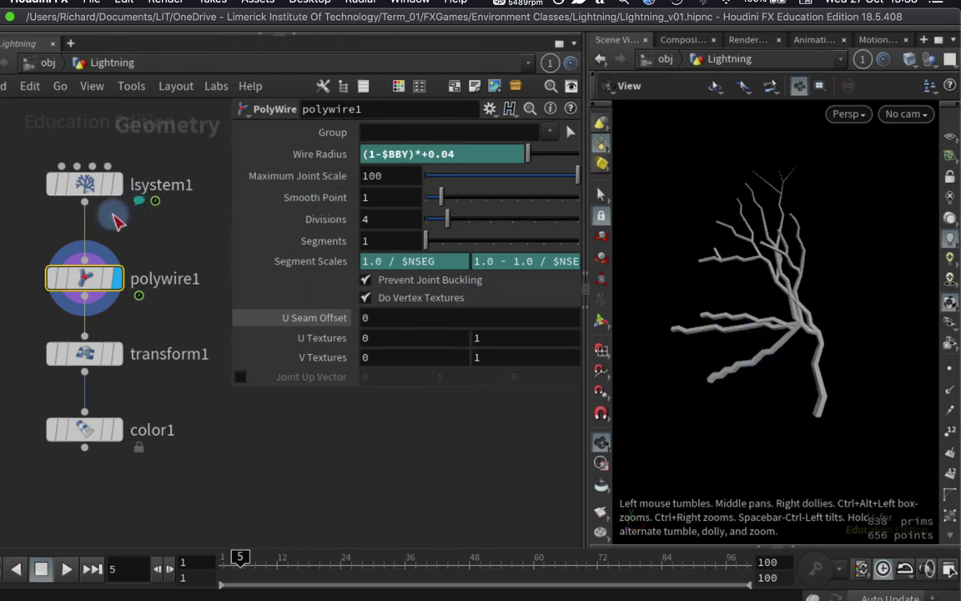
Add a mask-along-geometry (Distance Along Geometry) node to the Lightning network beside lsystem1
left_click(81, 188)
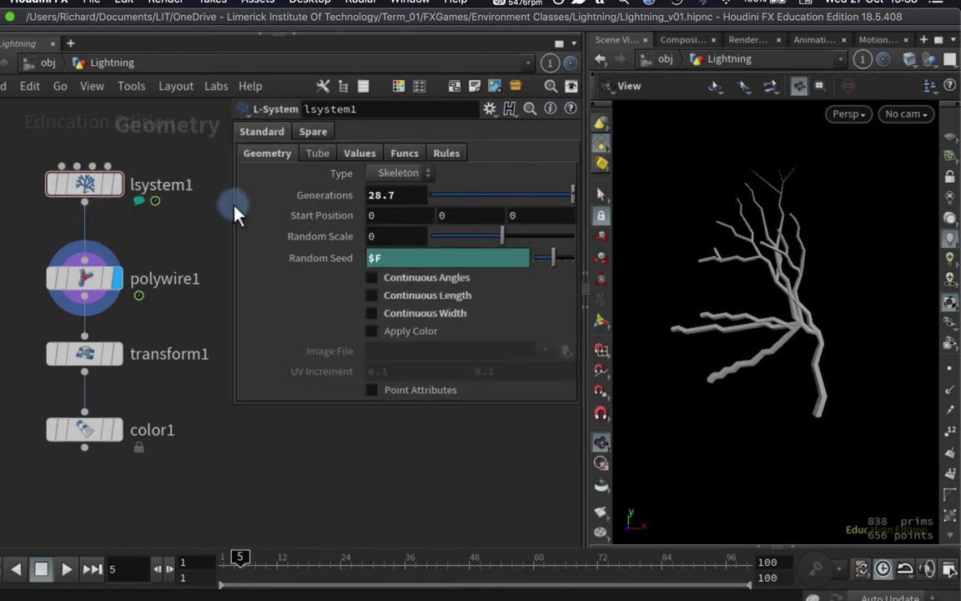
left_click_drag(234, 209, 267, 208)
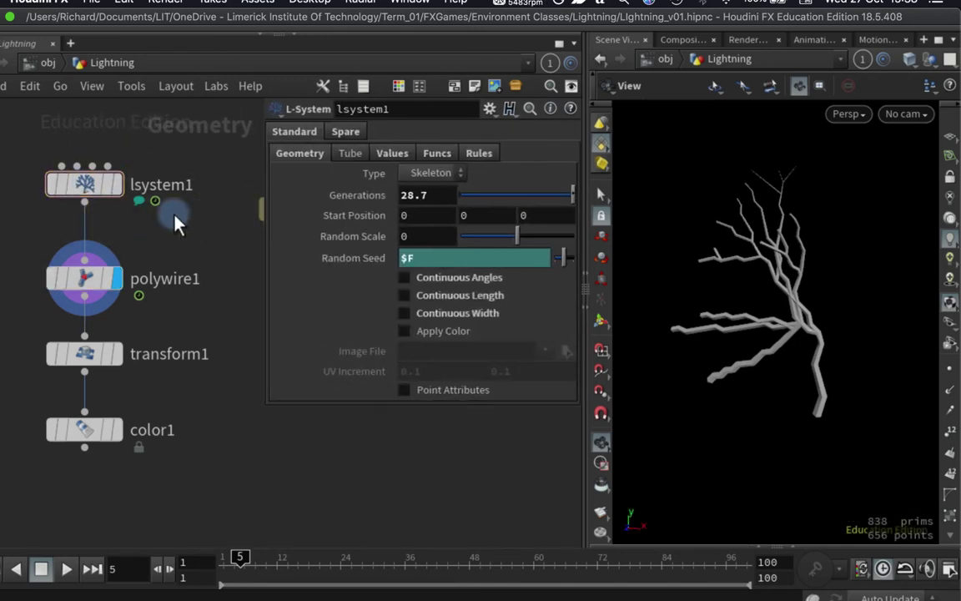
key("Tab")
type("mask")
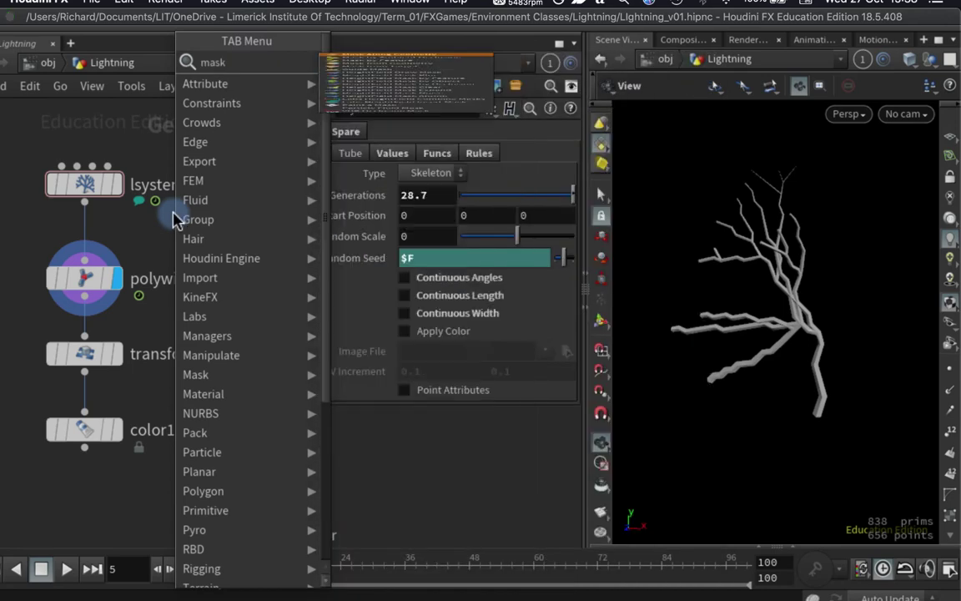
type("along")
key("Return")
left_click(173, 213)
Insert the mask node into the connection between lsystem1 and polywire1, and space the nodes apart
left_click_drag(173, 213, 172, 243)
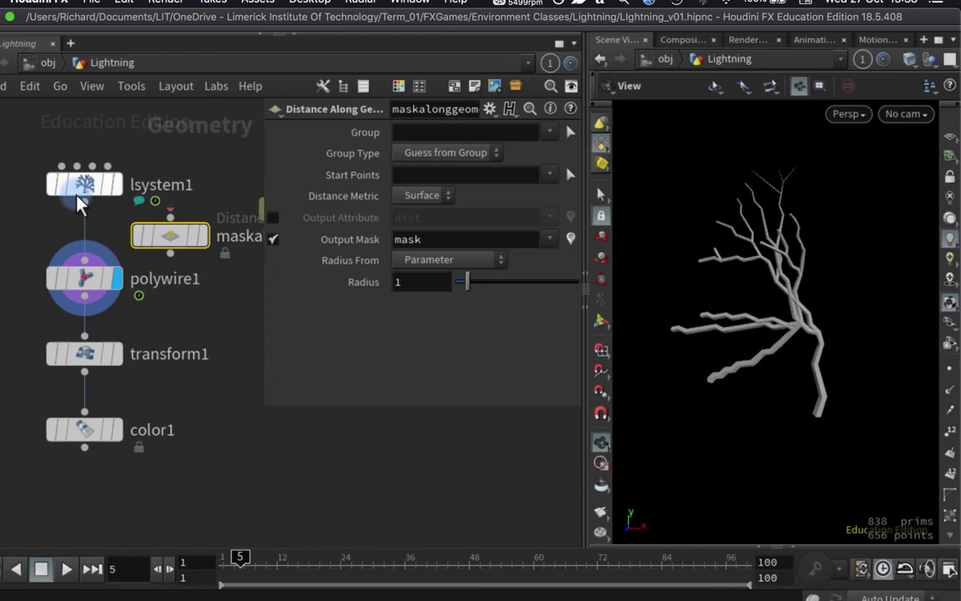
left_click_drag(87, 188, 97, 228)
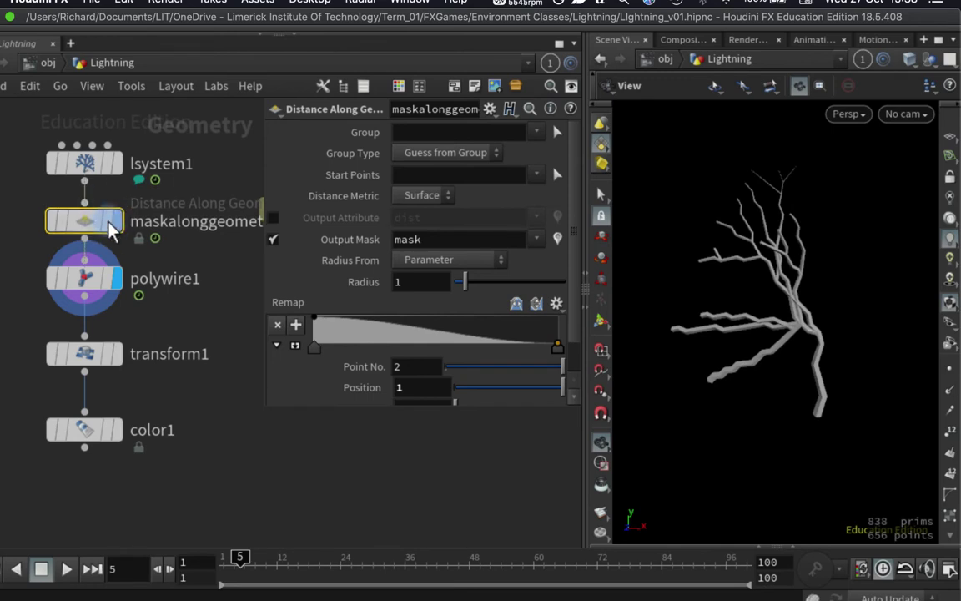
mouse_move(94, 227)
left_click_drag(90, 286, 92, 294)
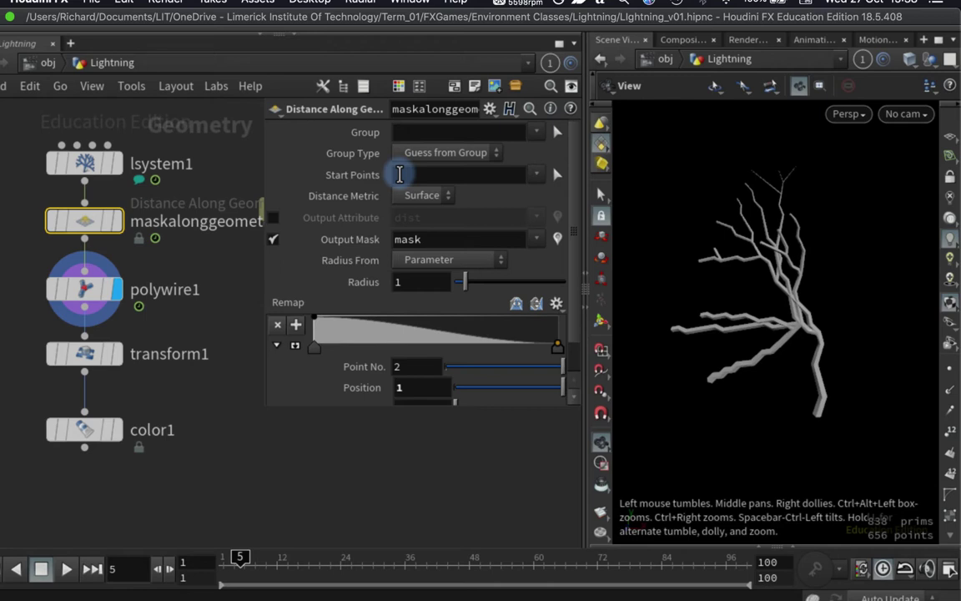
Set the mask node's Start Points to 0 and display that node's output in the viewport
left_click(400, 174)
type("0")
key("Return")
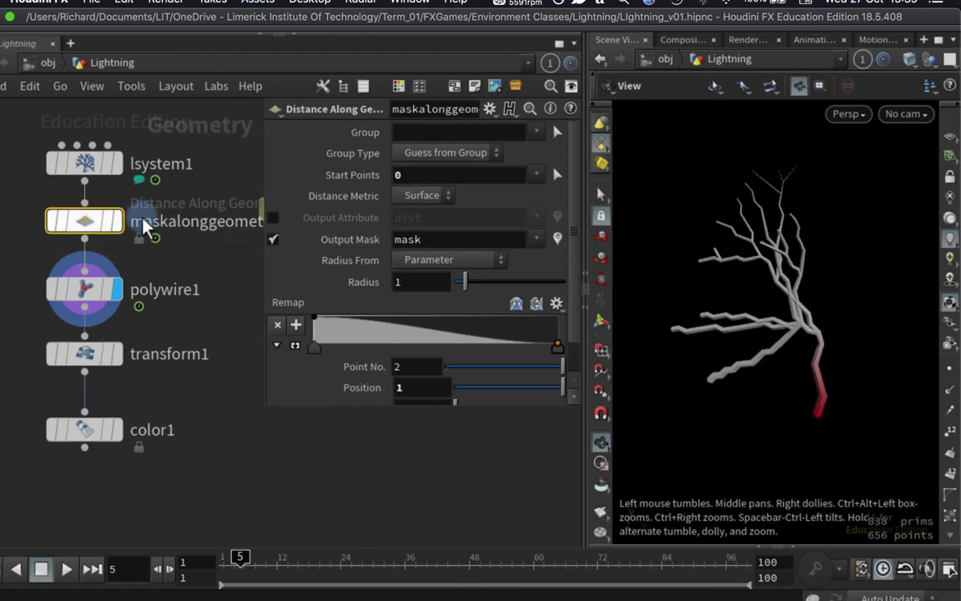
left_click(115, 221)
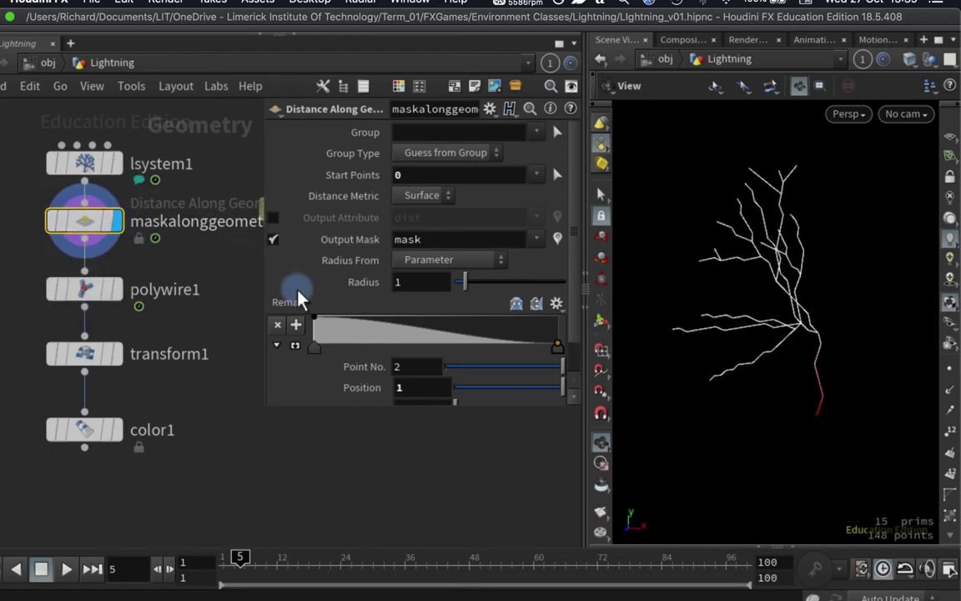
Check which point lies at the base of the lightning using point numbers, and re-enter 0 as the start point
left_click(950, 431)
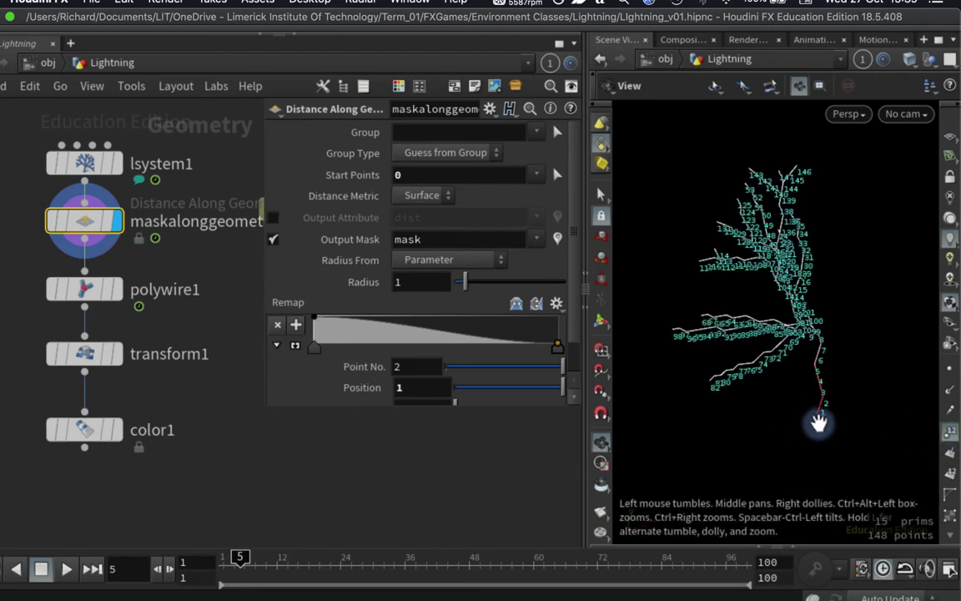
left_click(950, 431)
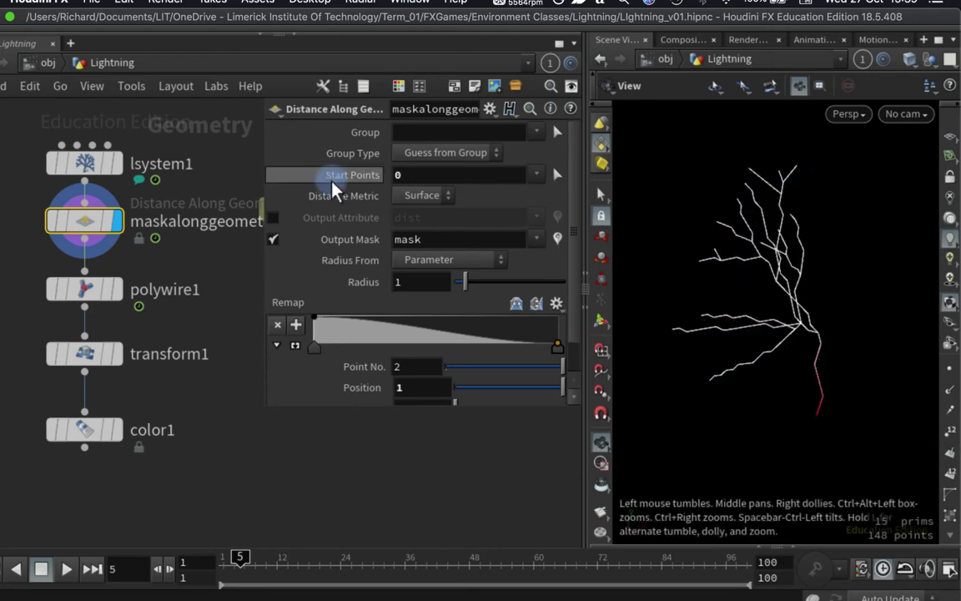
left_click(399, 175)
key("BackSpace")
type("0")
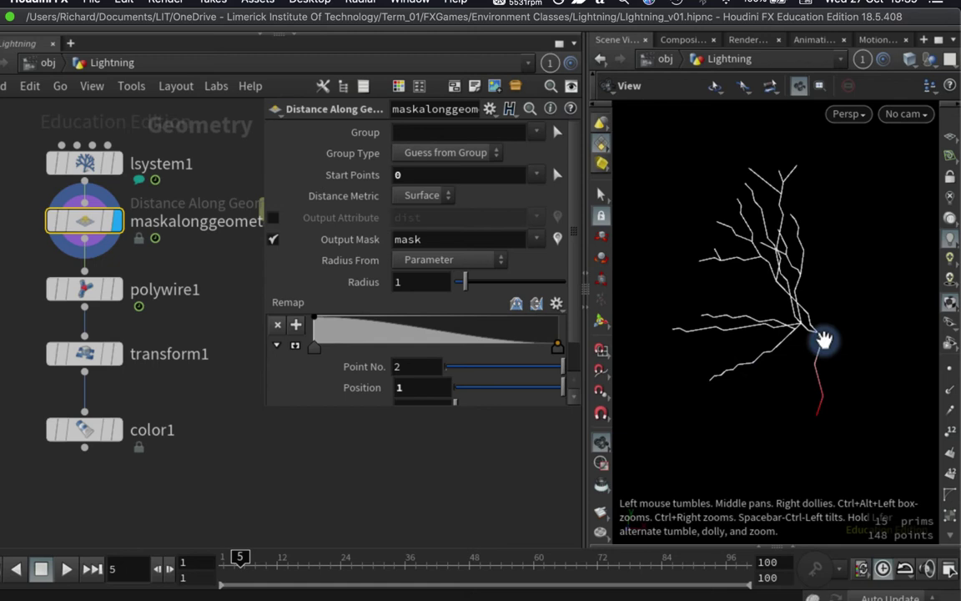
Set the mask's Radius to 4 and sort the mask values in ascending order in the geometry spreadsheet
middle_click_drag(420, 281, 350, 254)
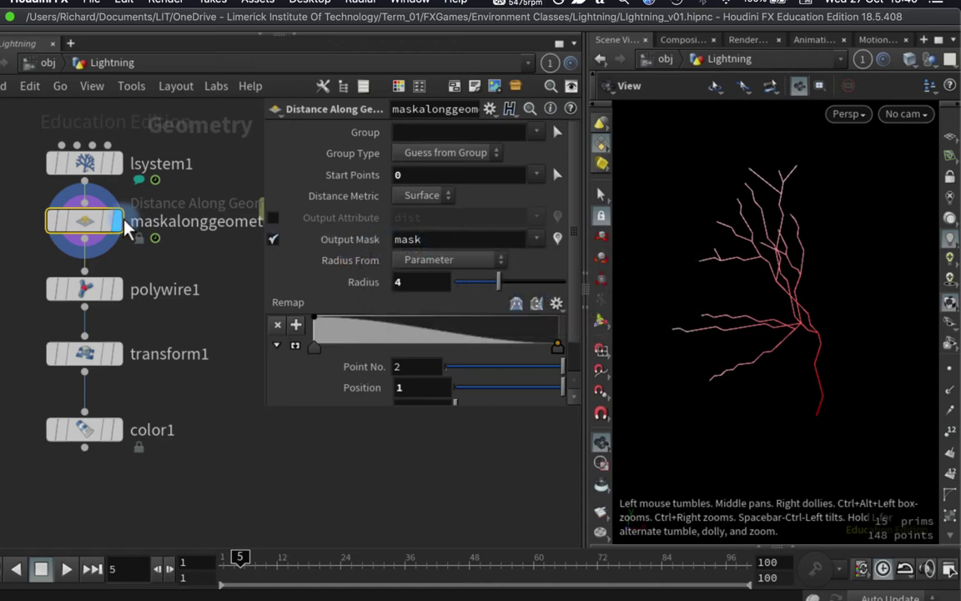
middle_click(93, 227)
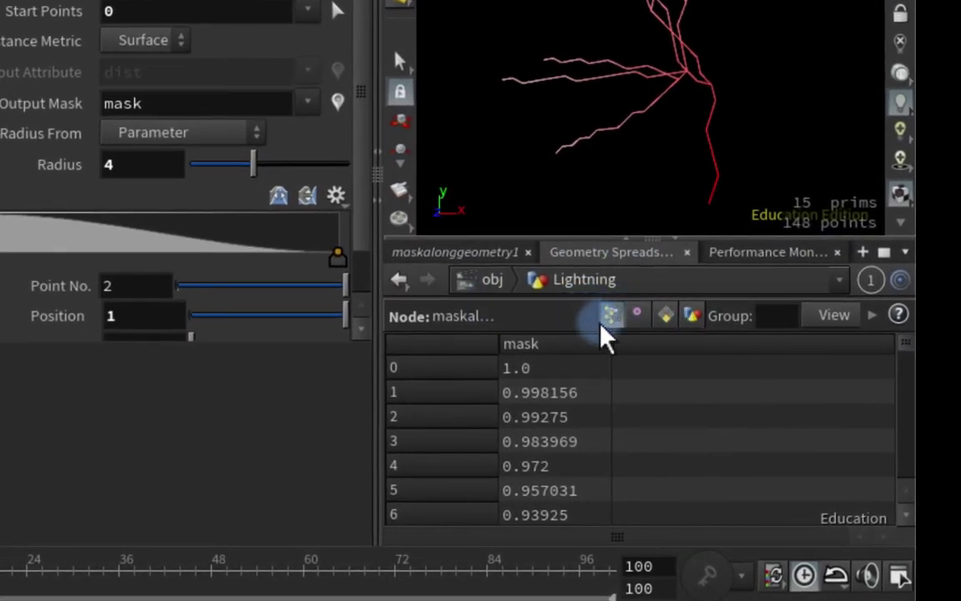
left_click(540, 346)
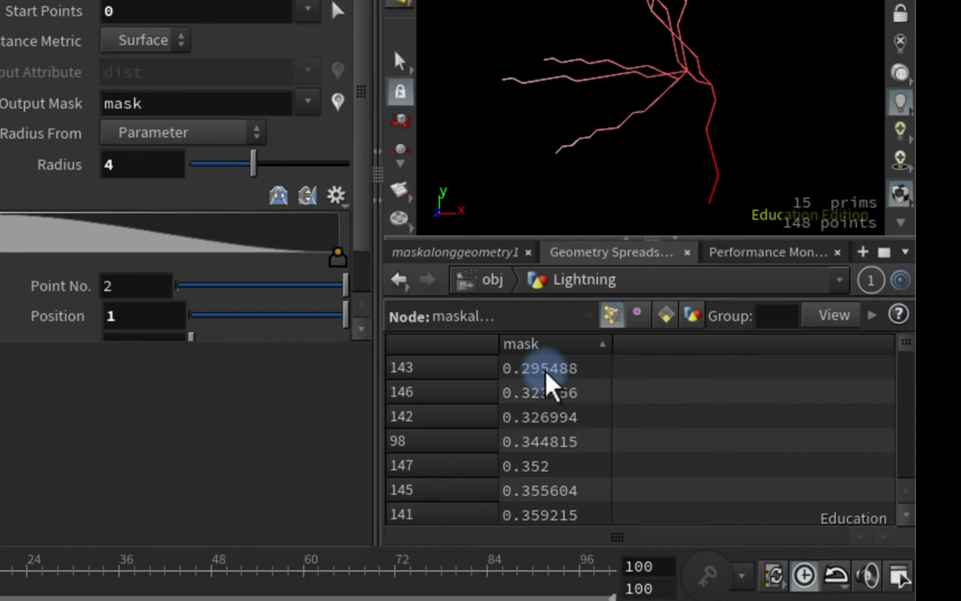
left_click(546, 349)
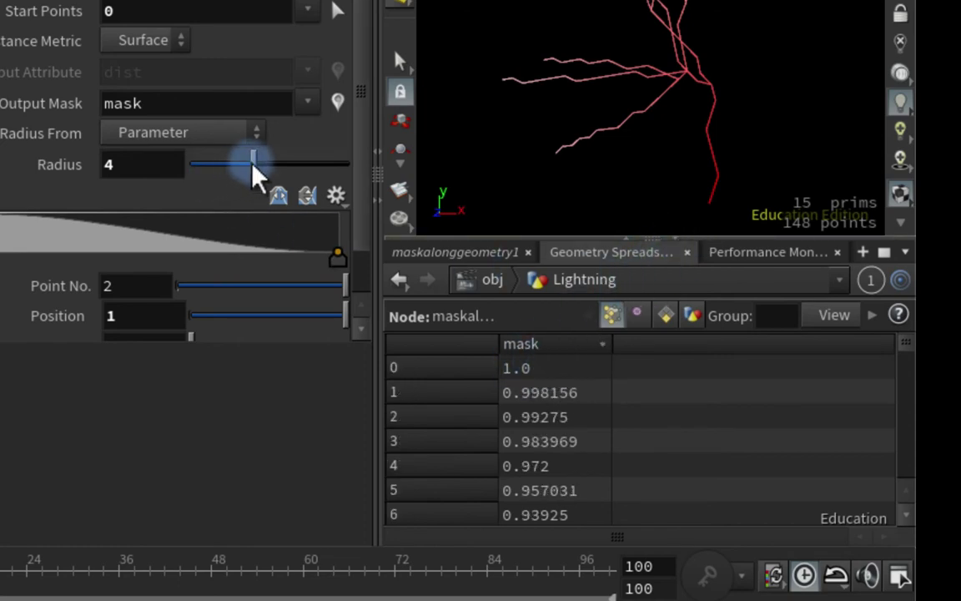
left_click(542, 349)
Reduce the mask's Radius to 3.1, and collapse the geometry spreadsheet to enlarge the viewport
left_click_drag(257, 166, 249, 171)
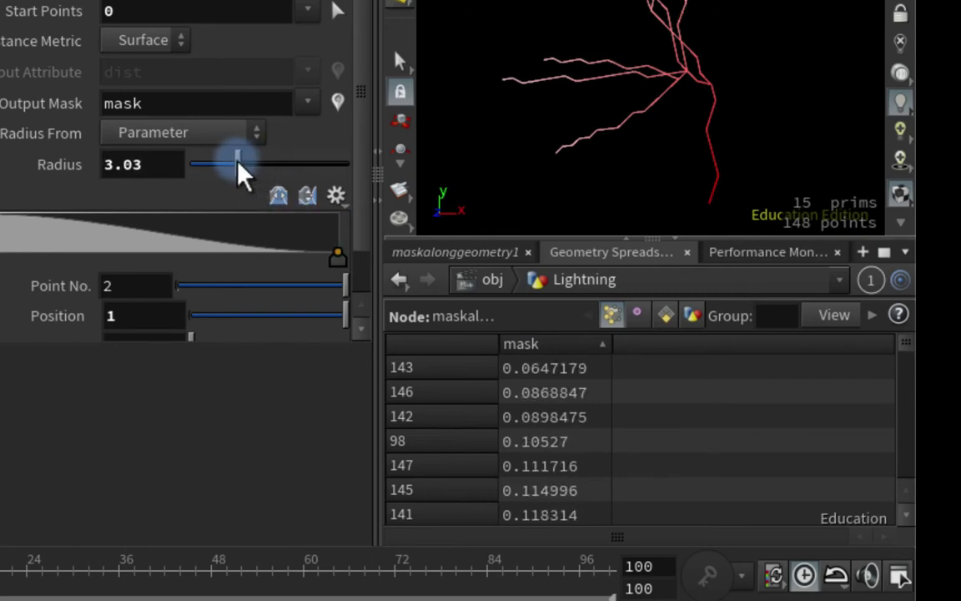
left_click_drag(238, 163, 238, 163)
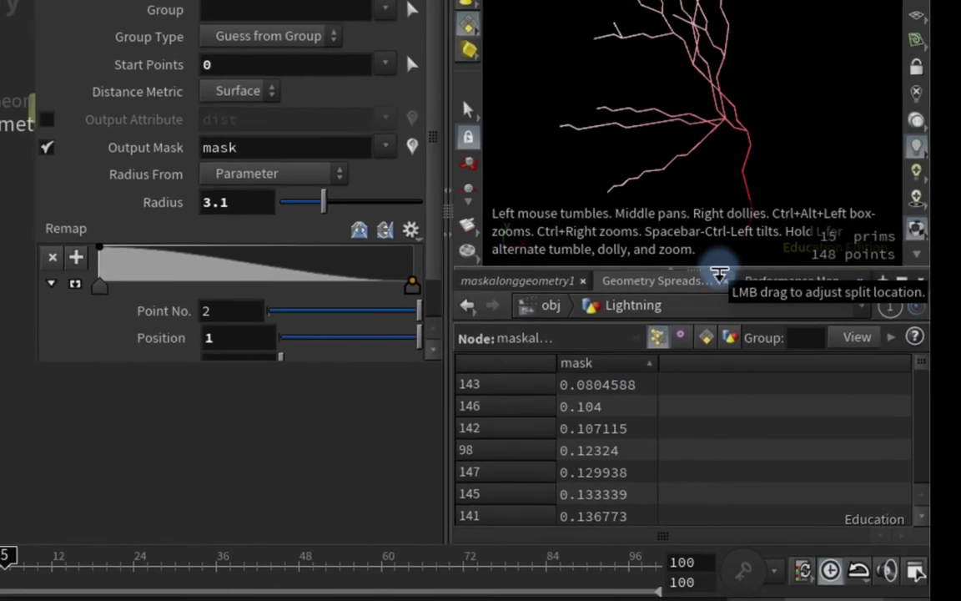
left_click(708, 241)
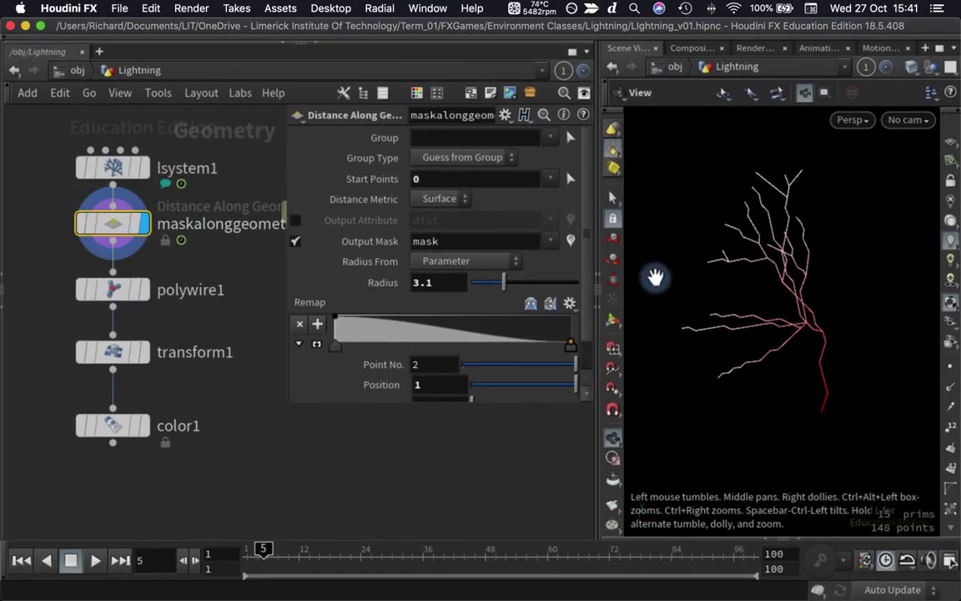
left_click(117, 293)
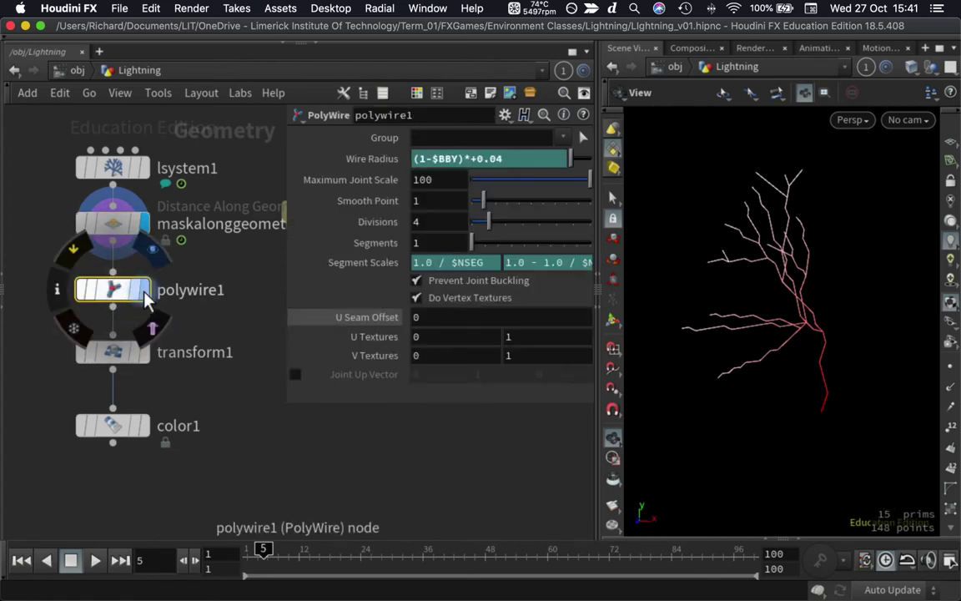
left_click(144, 291)
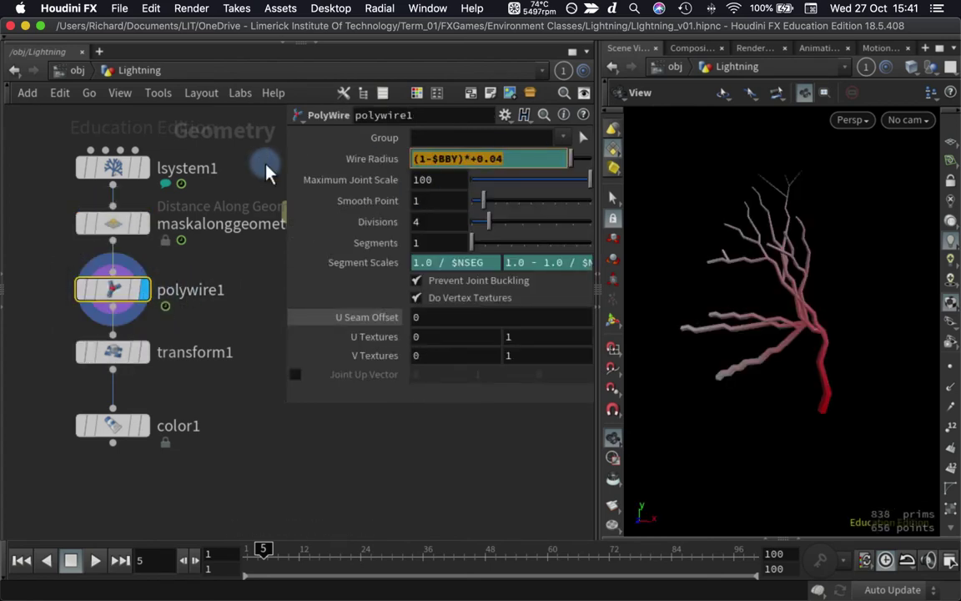
type("@")
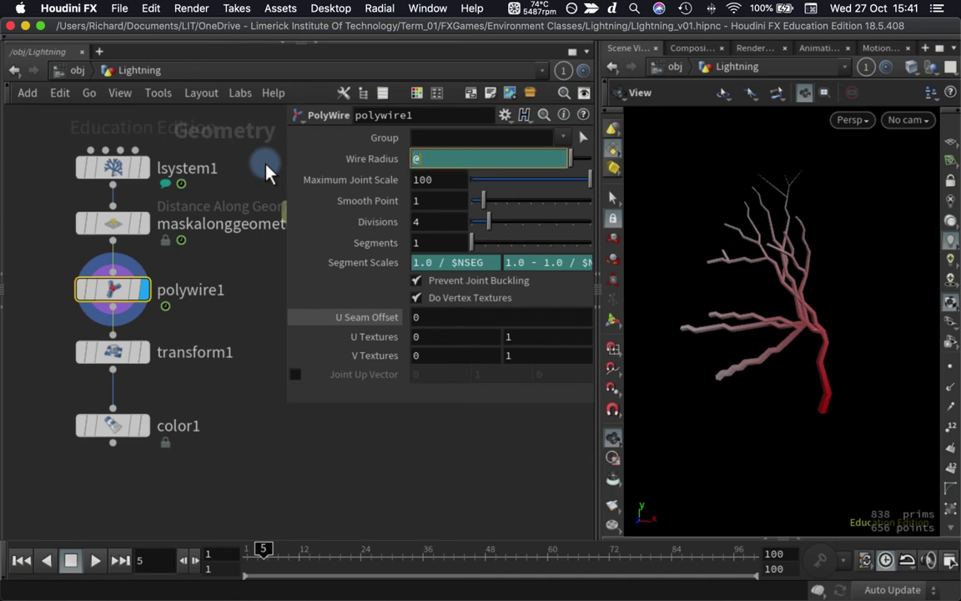
type("mask")
key("Return")
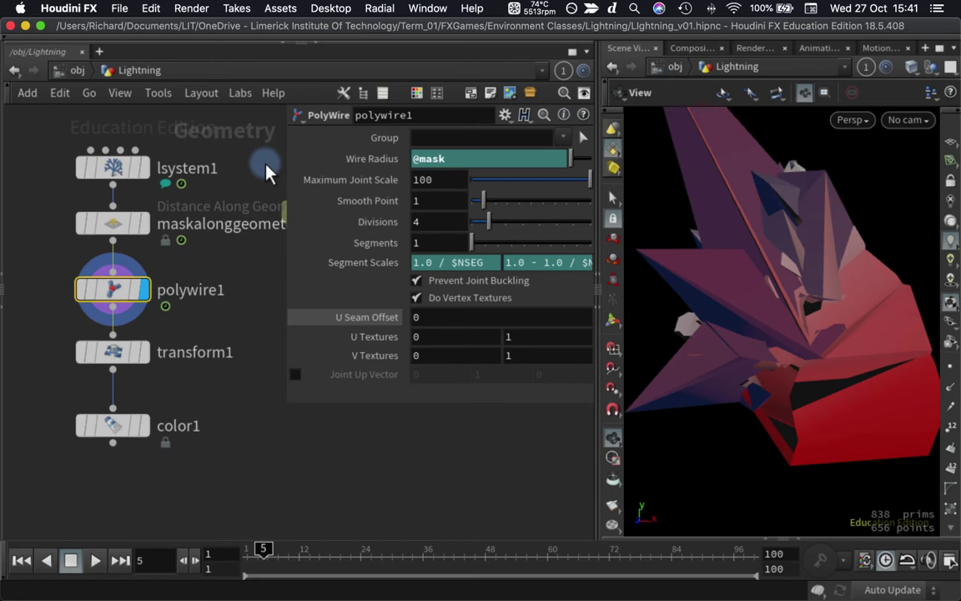
left_click(455, 158)
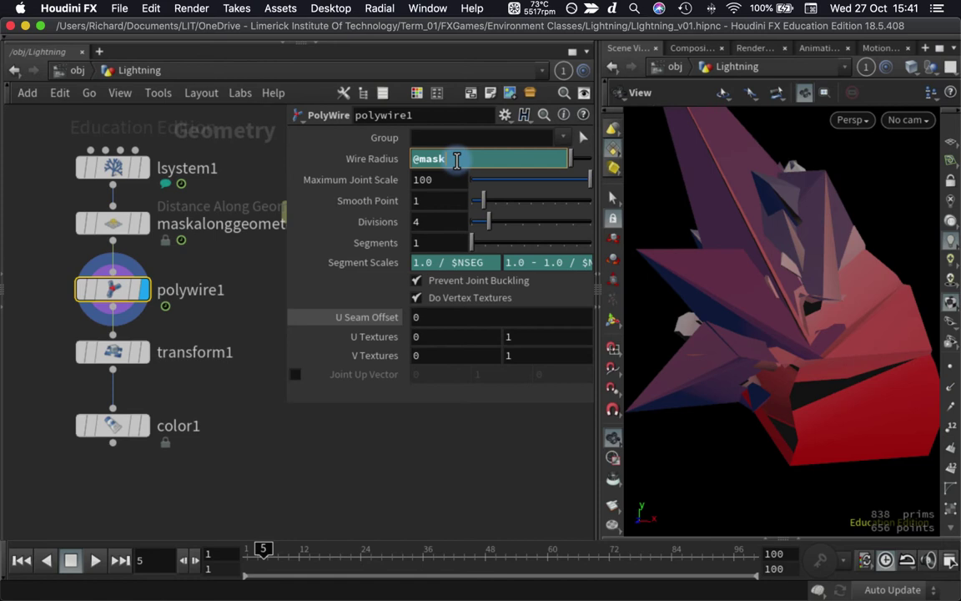
key("Return")
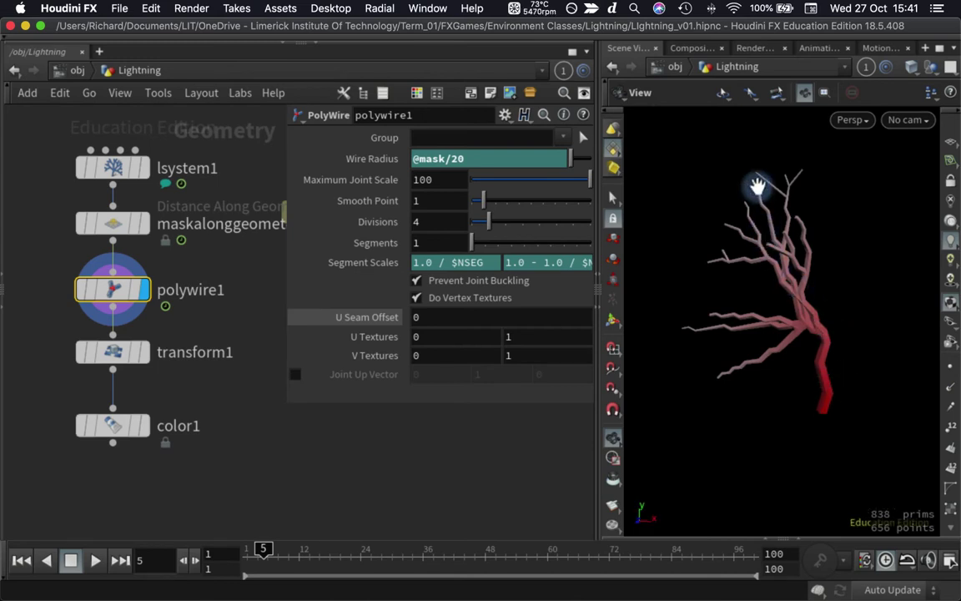
middle_click_drag(465, 156, 629, 124)
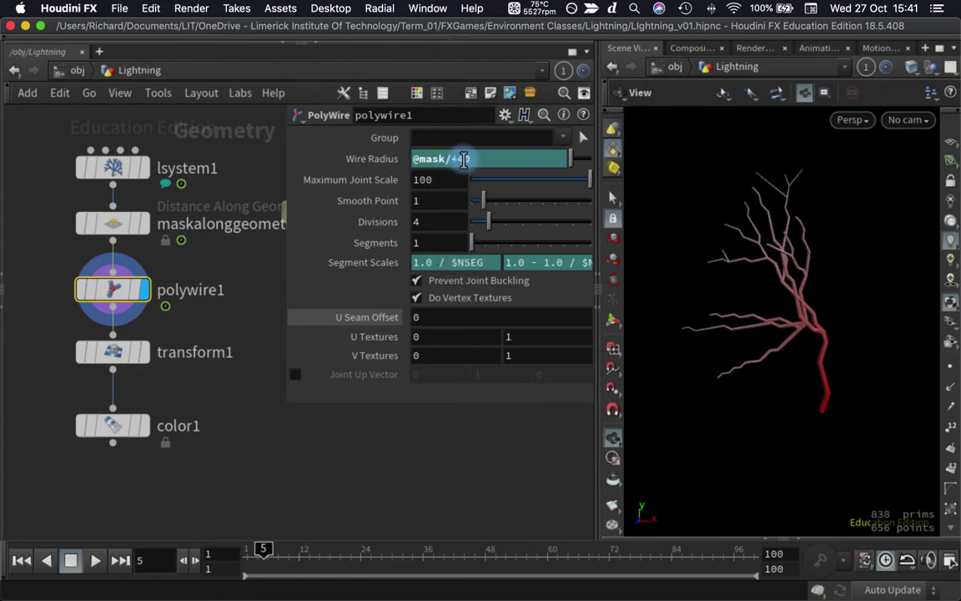
Reduce the Radius of the distance-along-geometry mask to 2.82
left_click(144, 225)
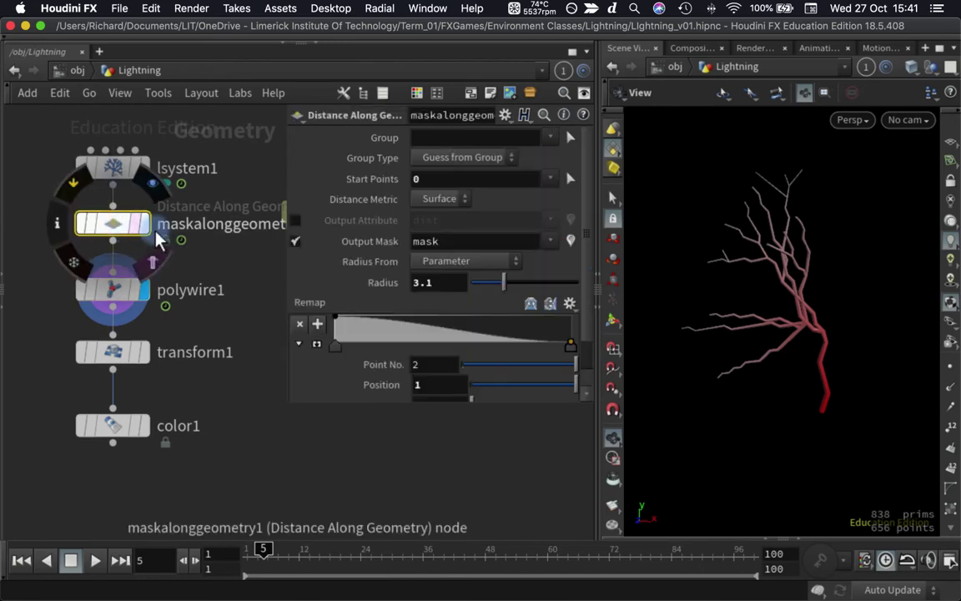
left_click_drag(504, 287, 501, 284)
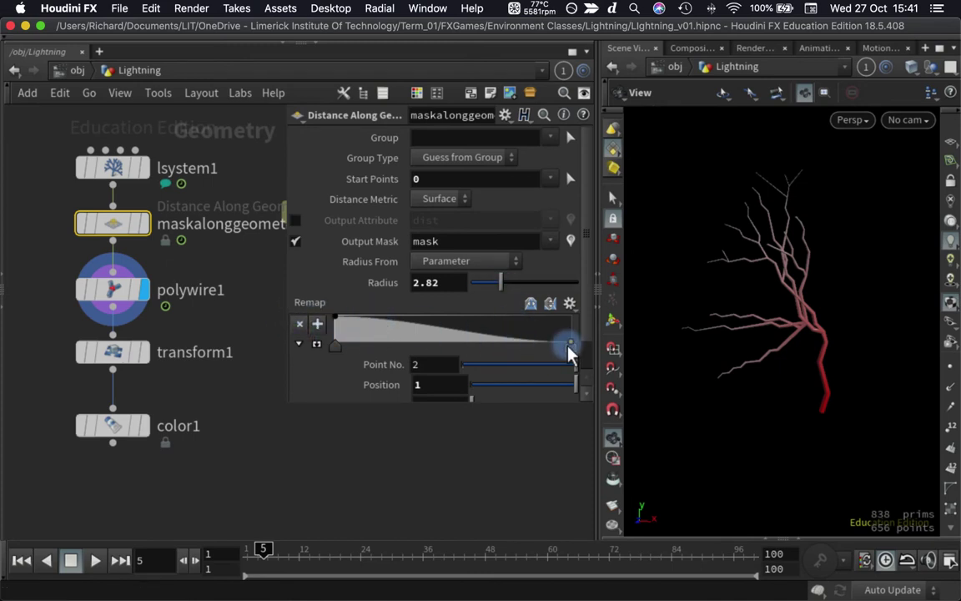
Try reshaping the mask's Remap ramp by moving its end point, and undo the ramp changes
left_click_drag(570, 349, 597, 353)
mouse_move(467, 337)
left_mouse_down()
mouse_move(417, 342)
mouse_move(454, 340)
left_mouse_up()
key("ctrl+z")
key("ctrl+z")
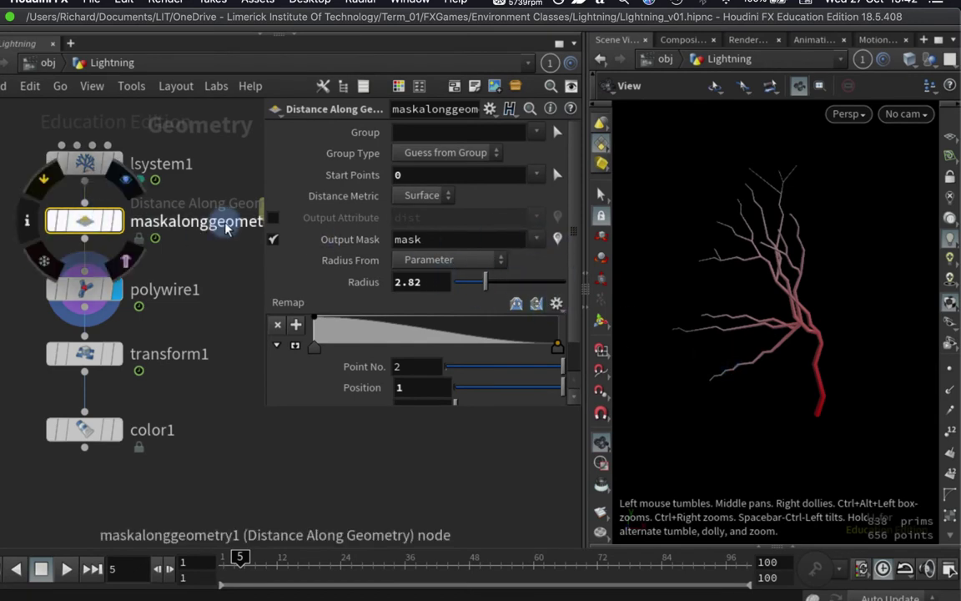
Turn off the mask's viewport visualization, preview the mask node's bare curves, and display the color1 node
left_click(557, 238)
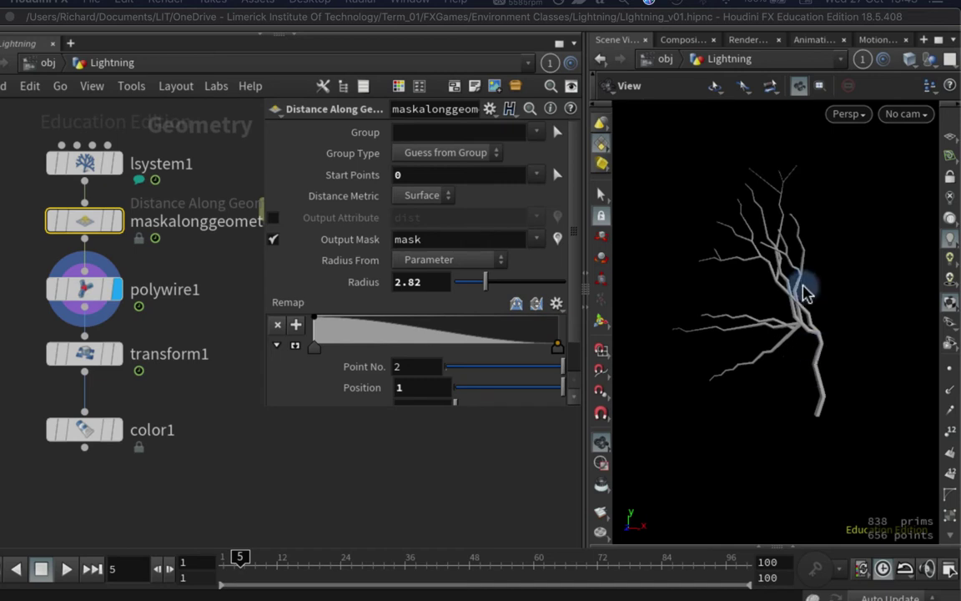
left_click(120, 221)
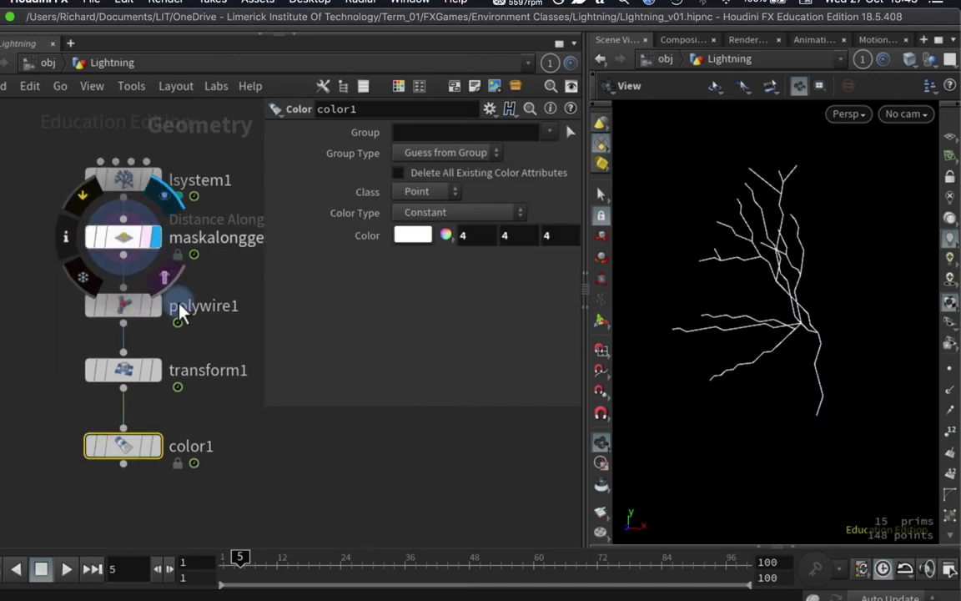
left_click(155, 447)
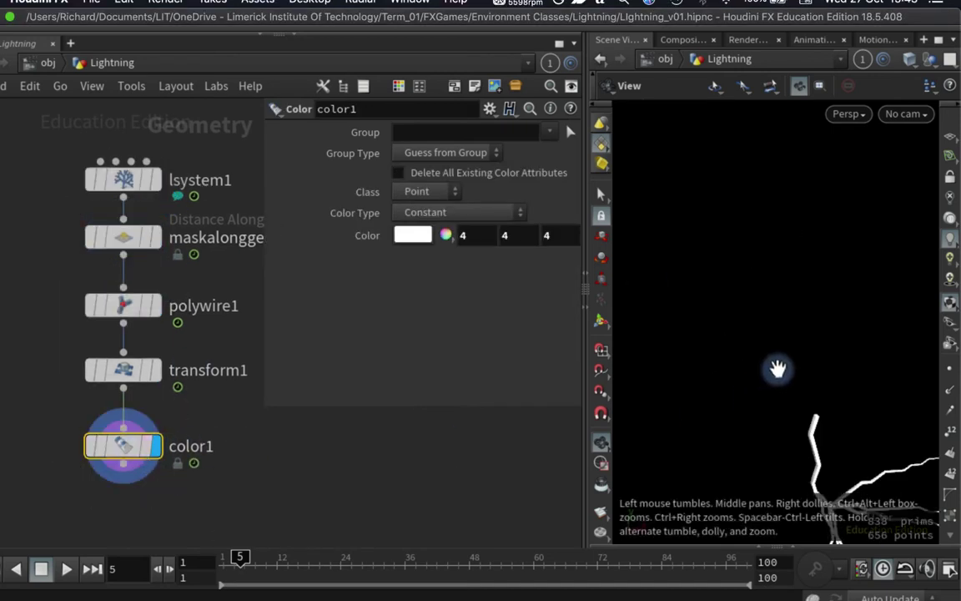
Add a second Distance Along Geometry mask node after color1 and display it
key("Tab")
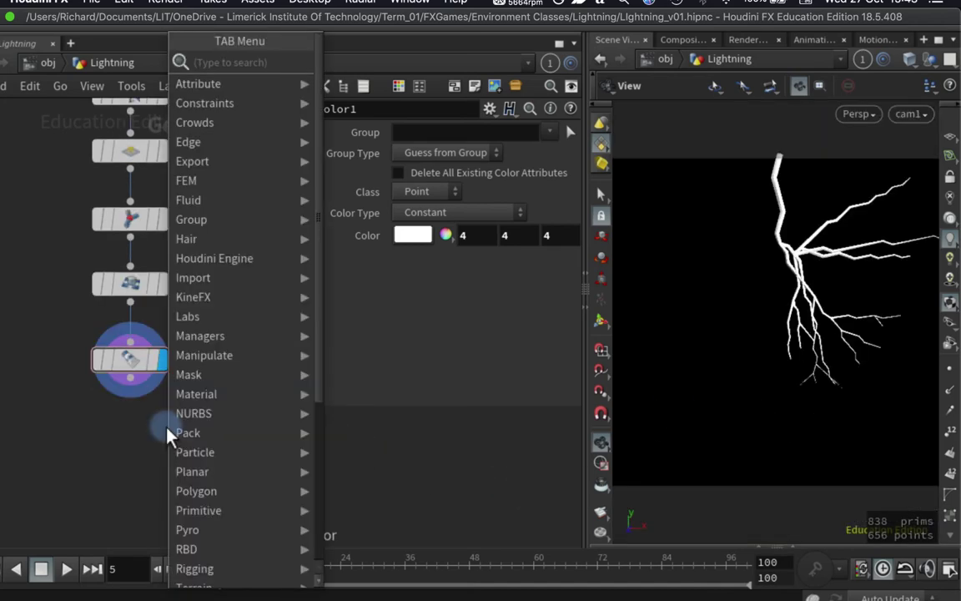
type("maskalon")
key("Escape")
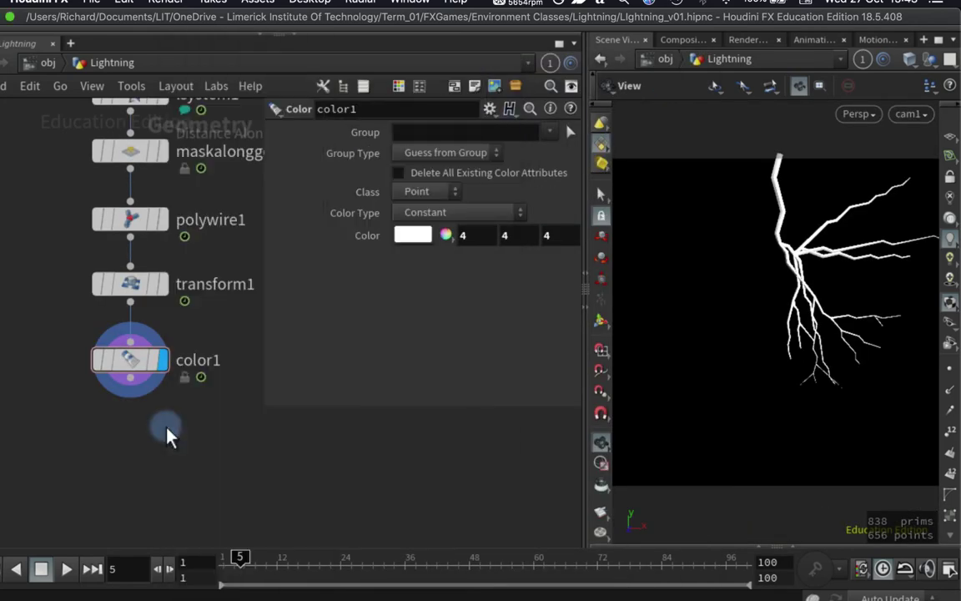
left_click(167, 434)
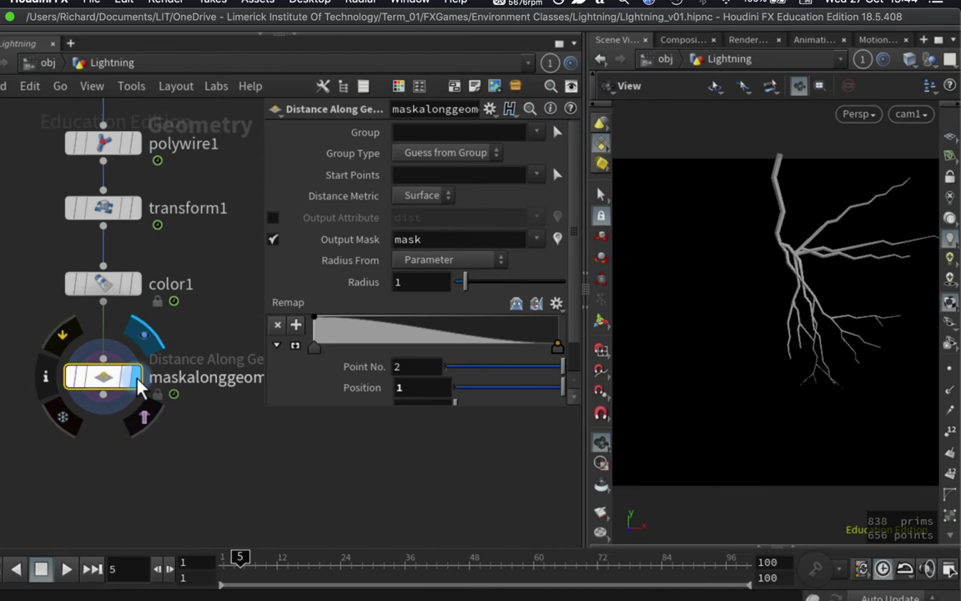
Set the new mask node's Start Points to 0
left_click(482, 175)
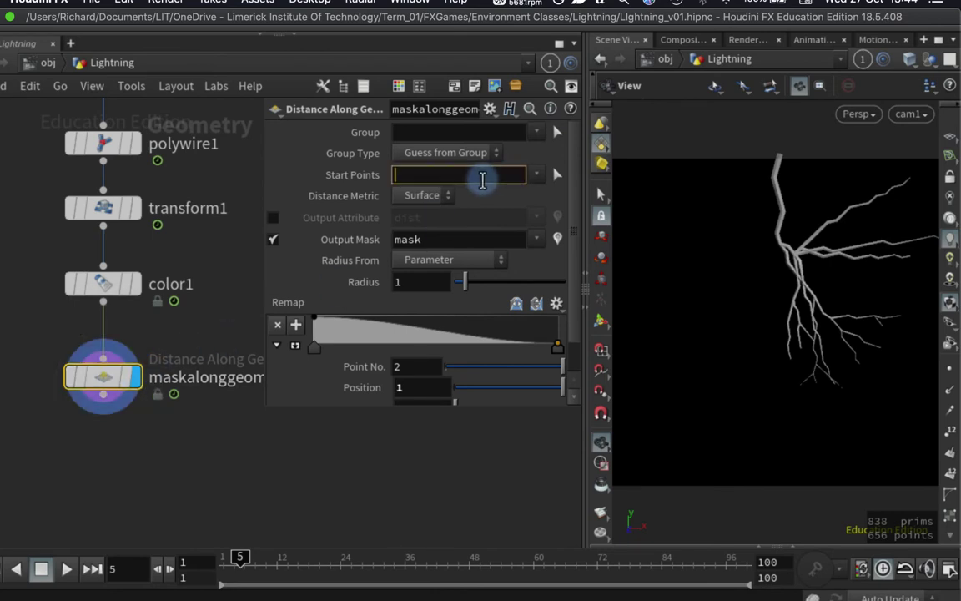
type("0")
key("Return")
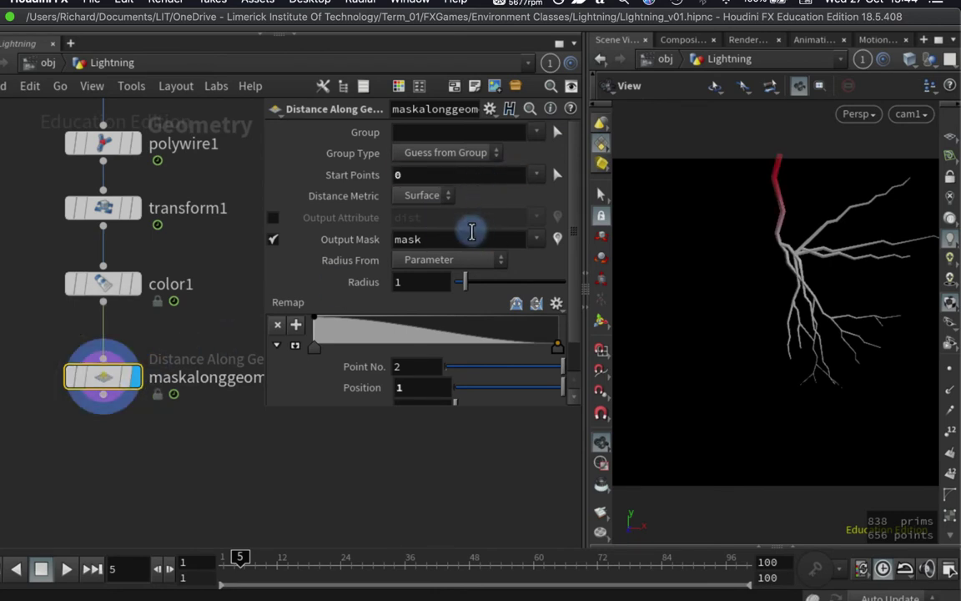
left_click(794, 262)
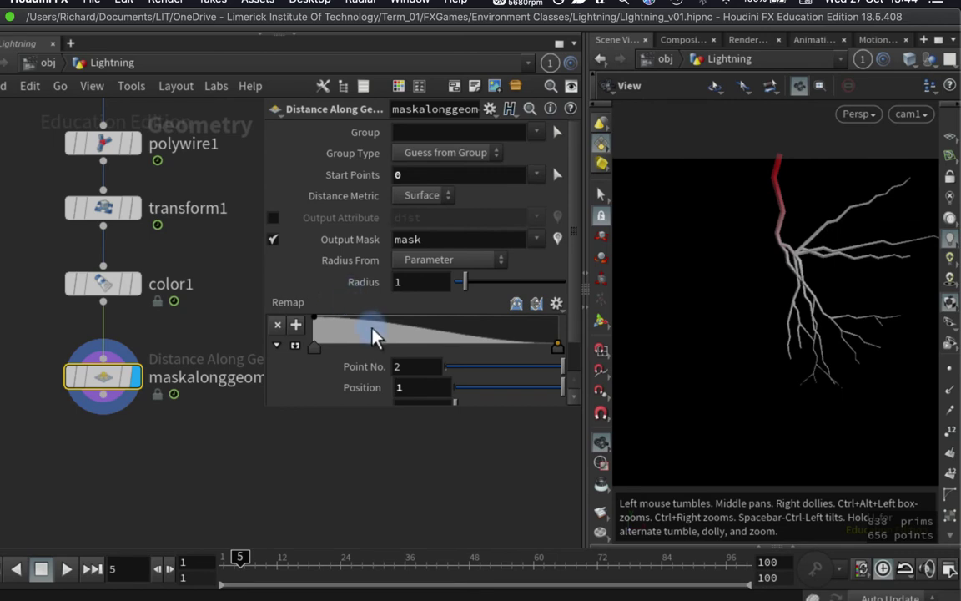
Try a Radius of 5 on the new mask, settle on 3, and move the node slightly closer to color1
double_click(407, 282)
type("5")
key("Return")
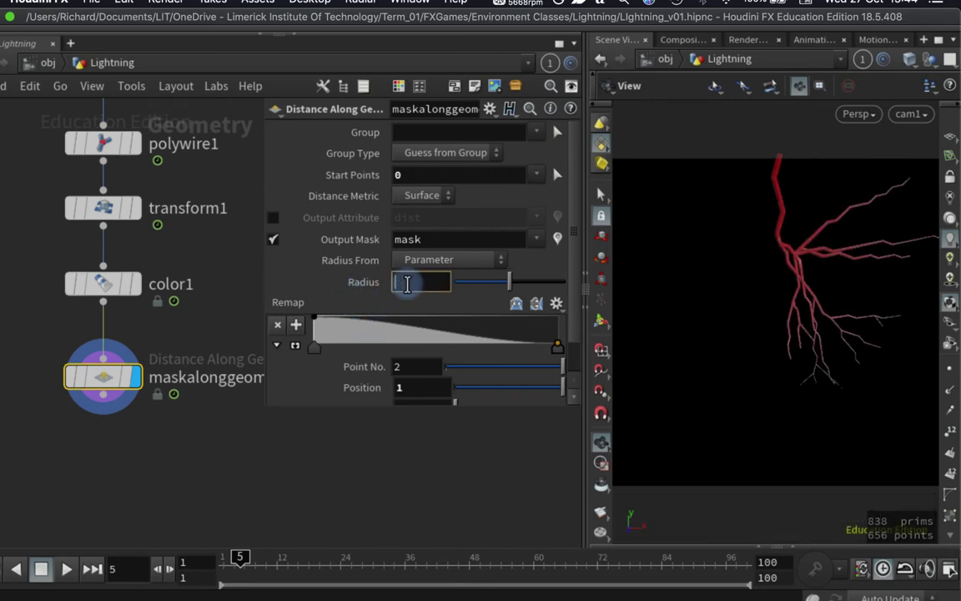
type("3")
key("Return")
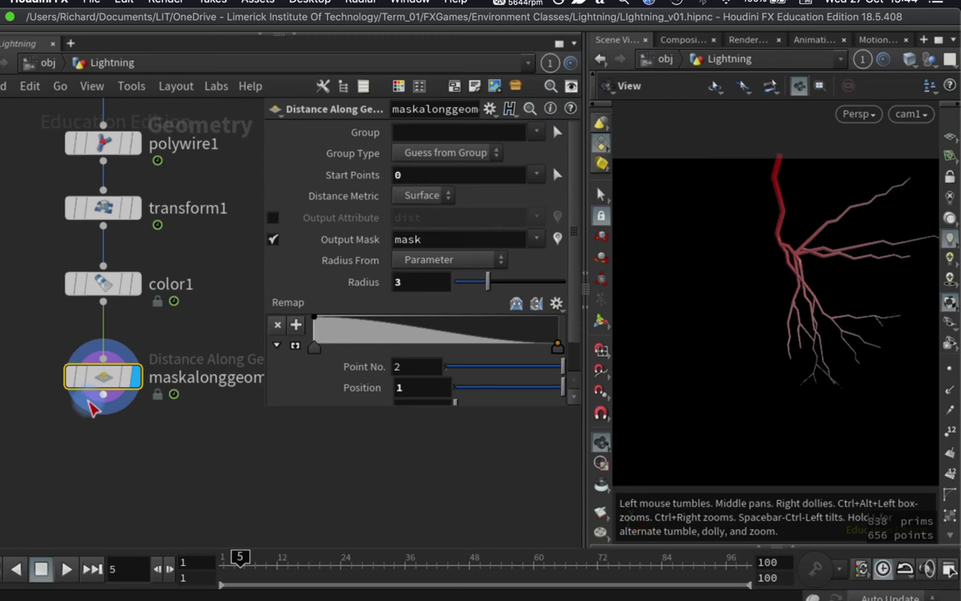
left_click_drag(107, 388, 112, 379)
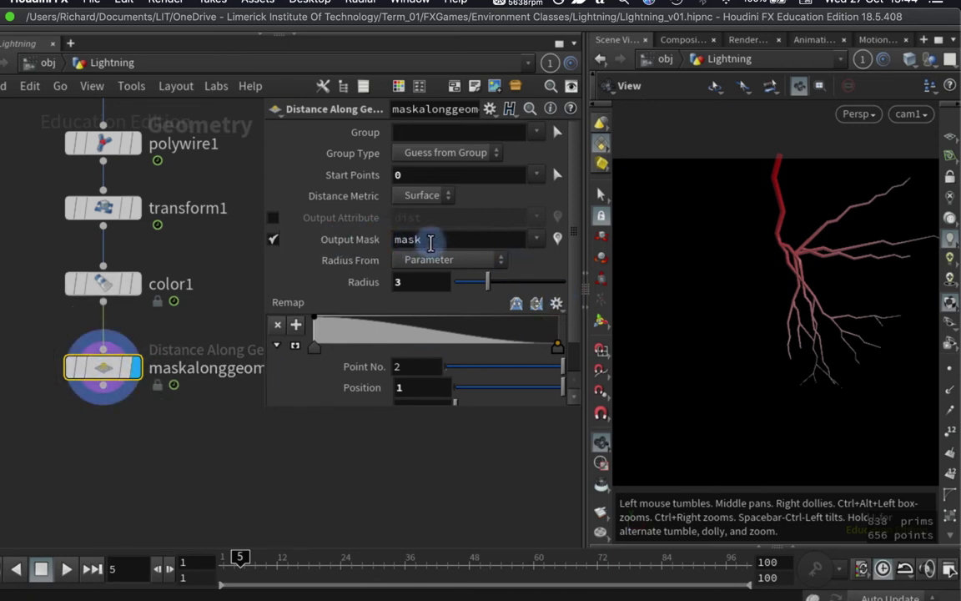
Add and display a Color node after the second mask, and turn off that mask's viewport visualization
key("Tab")
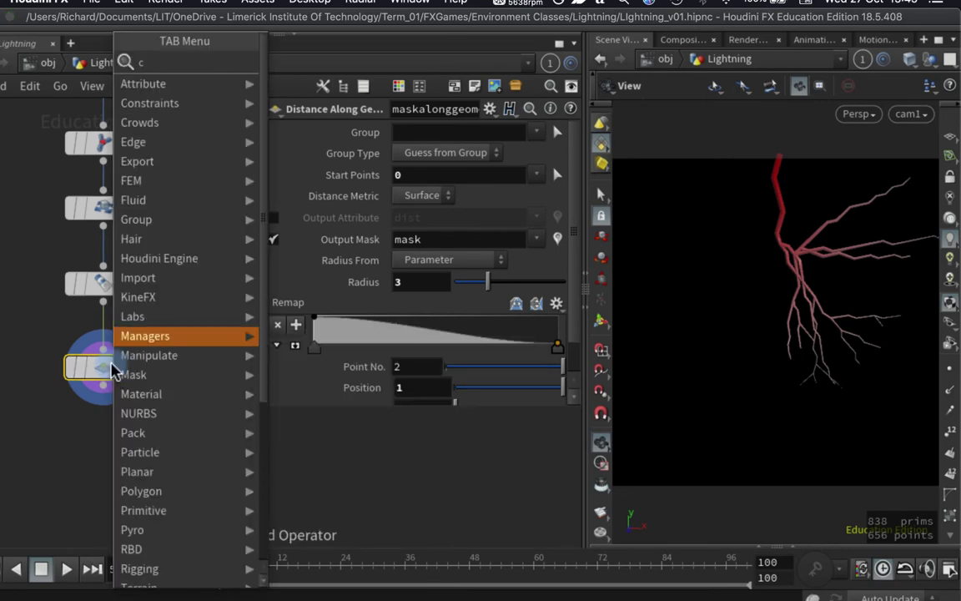
type("colo")
key("Return")
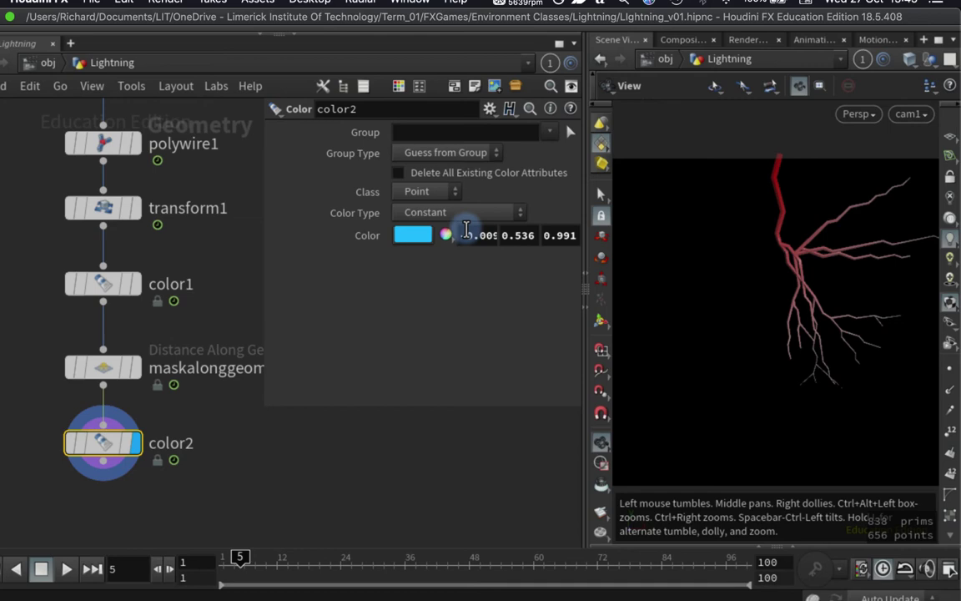
left_click(104, 367)
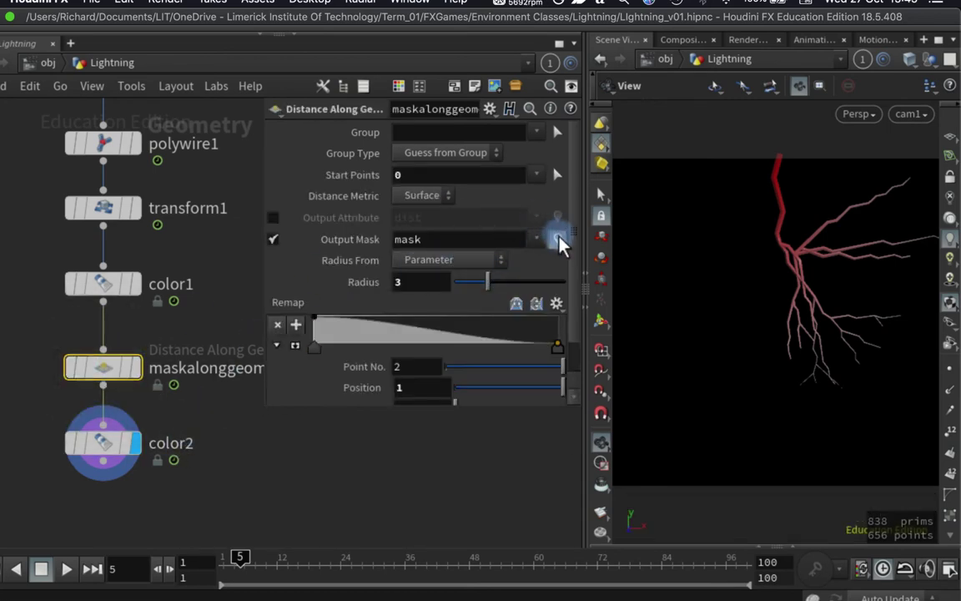
left_click(104, 443)
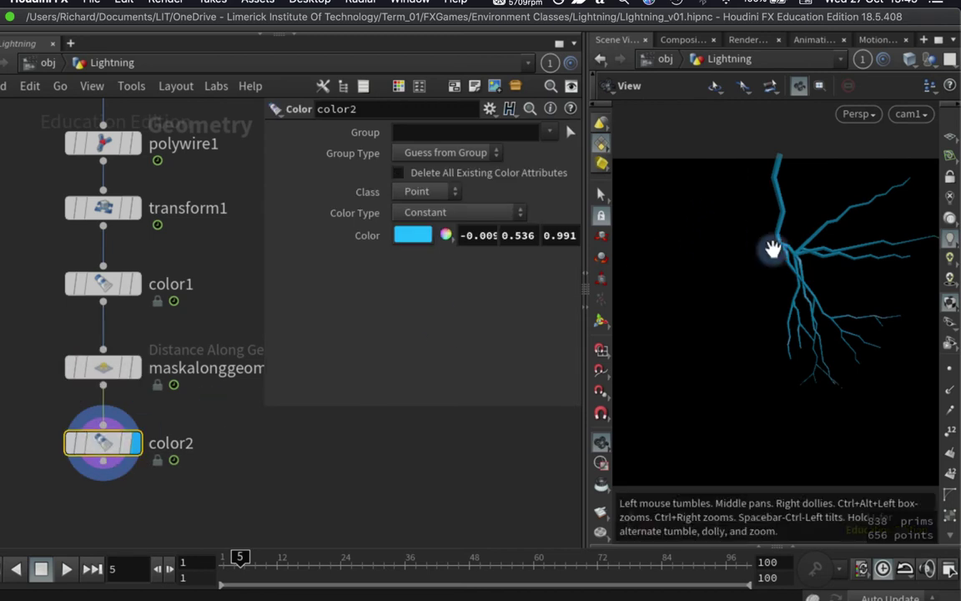
Set the color2 node's Color Type to Ramp from Attribute and drive it with the mask attribute
left_click(459, 216)
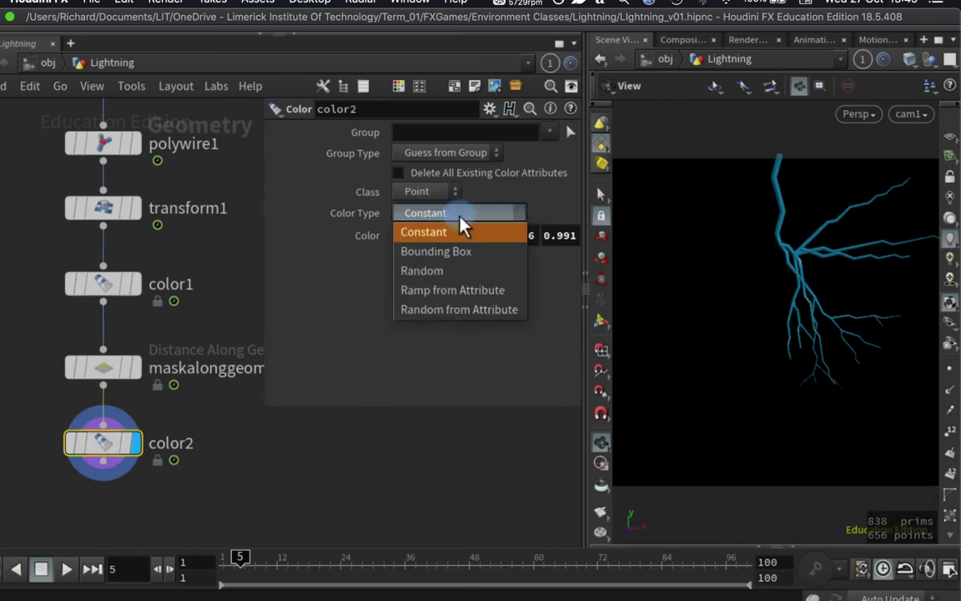
left_click(487, 298)
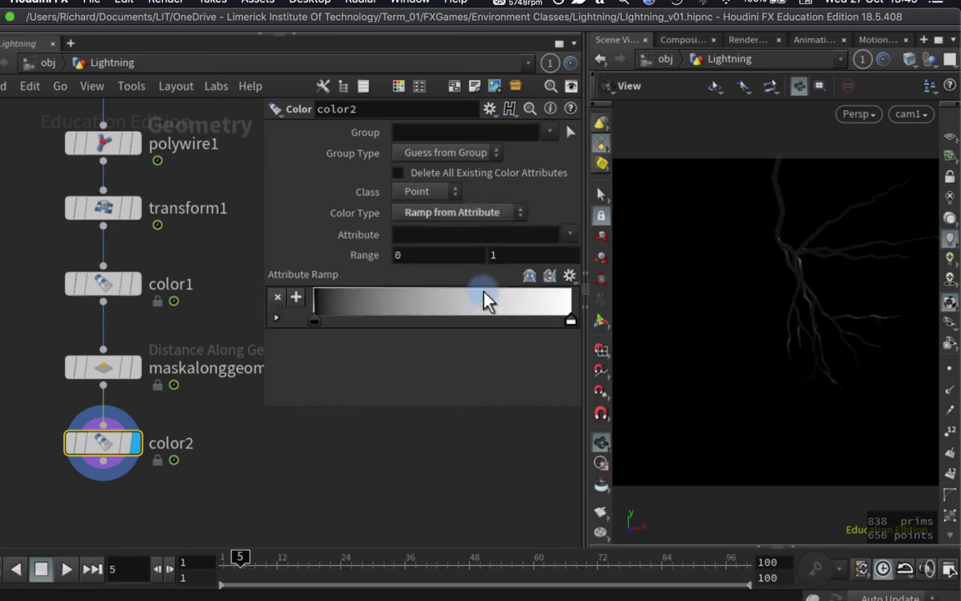
left_click(451, 236)
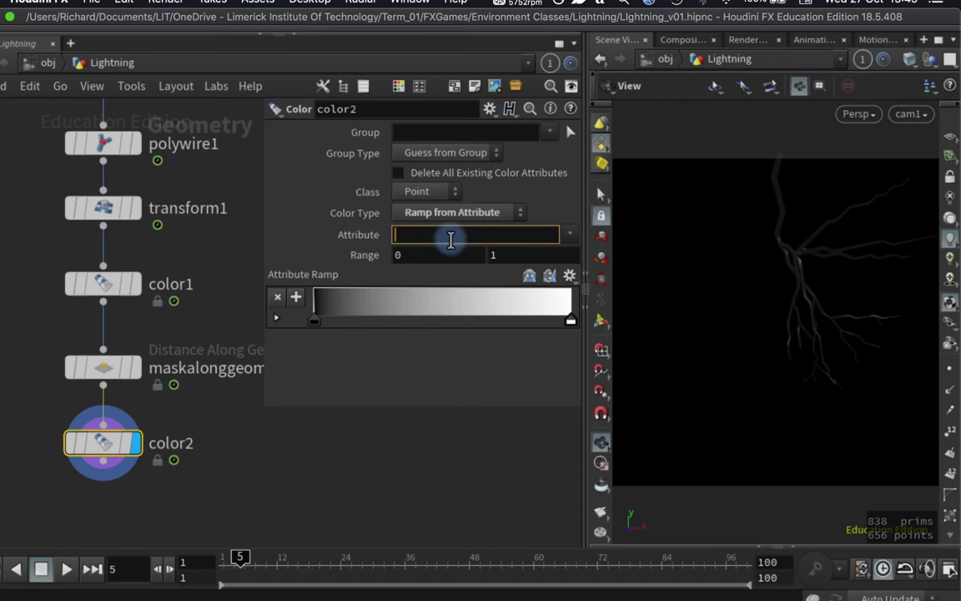
type("mask")
key("Return")
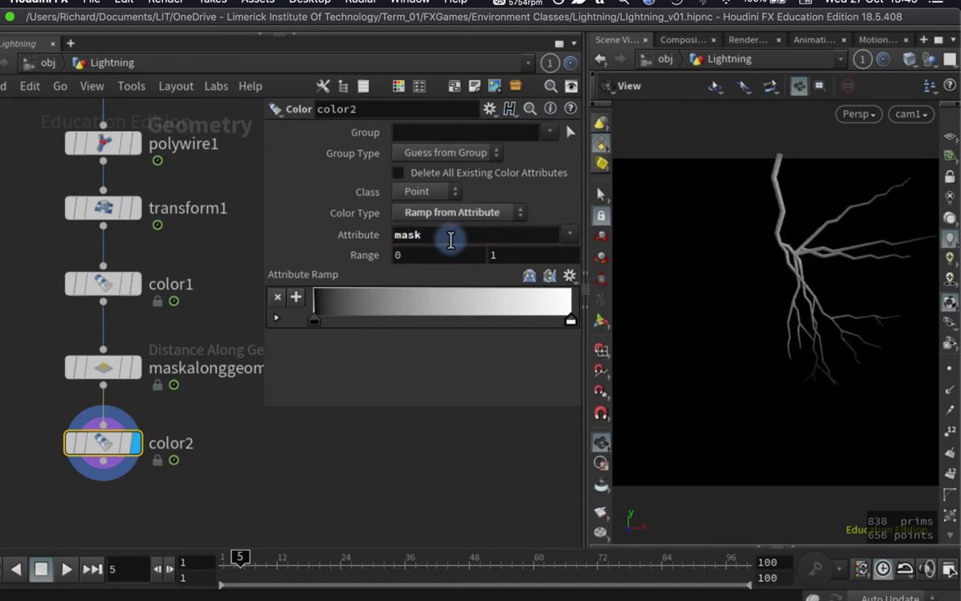
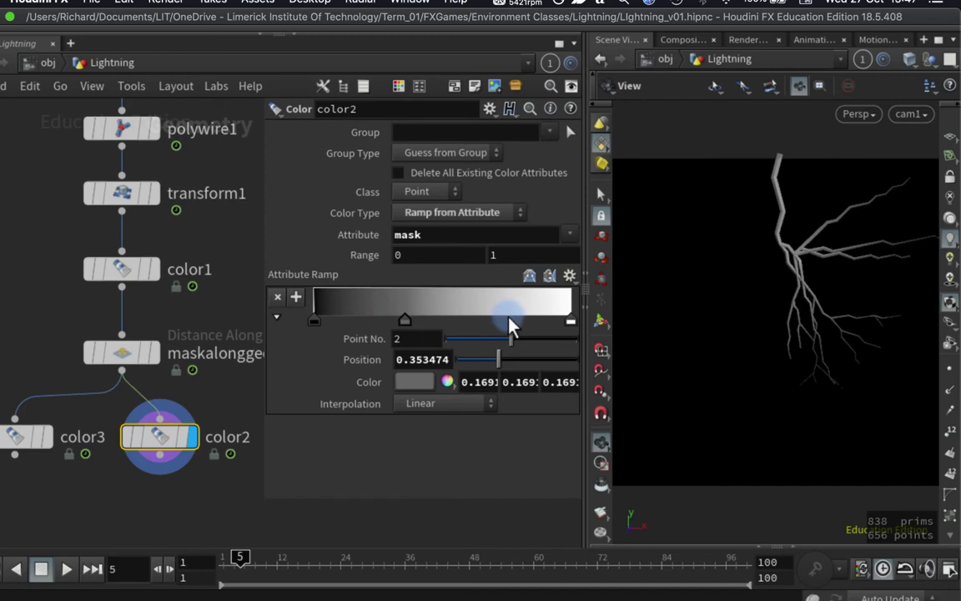
Add a point at about 0.7 on color2's attribute ramp, and move the darker grey point toward black with a colour of 0.1 grey
left_click_drag(509, 321, 501, 329)
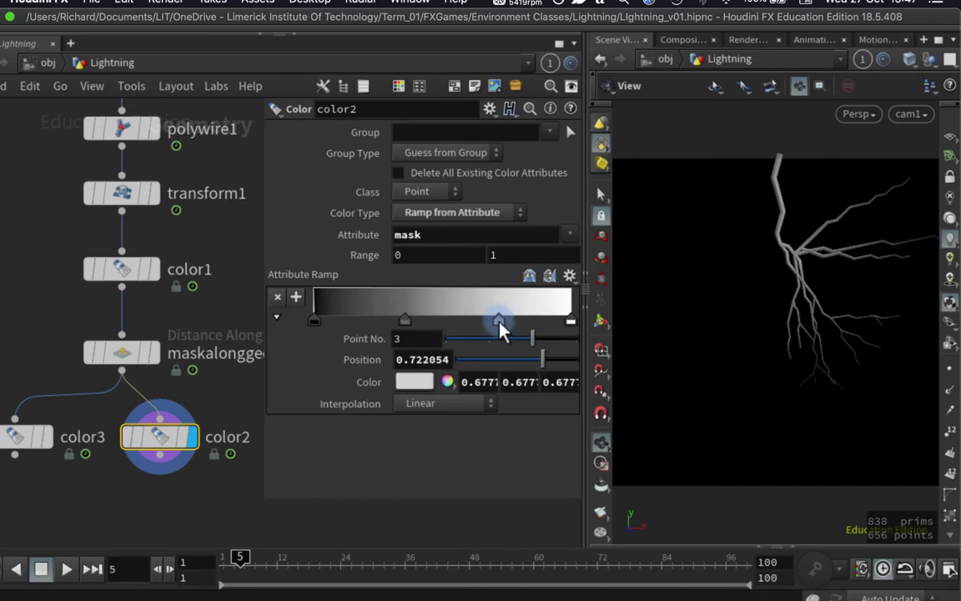
left_click_drag(404, 320, 347, 322)
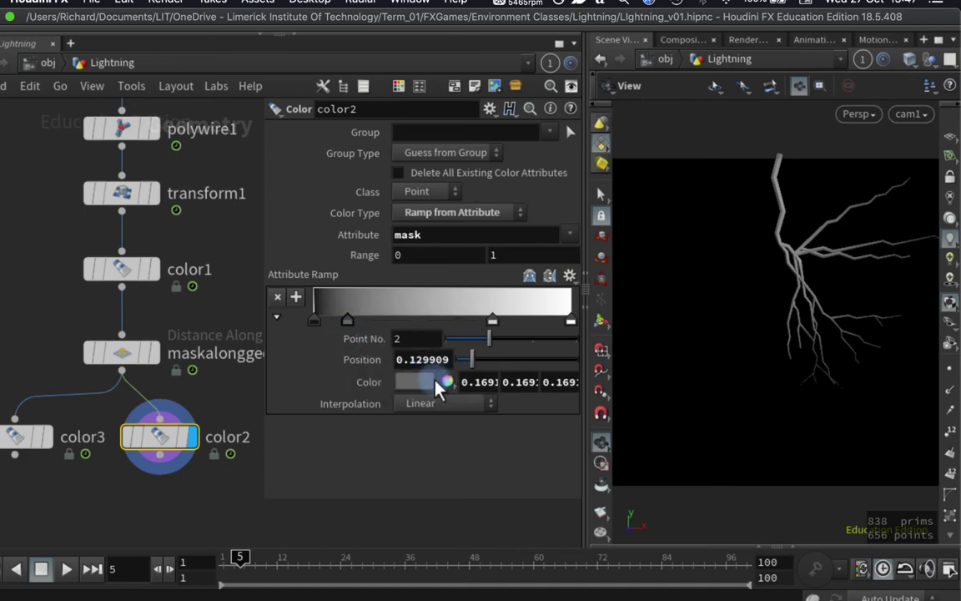
left_click(415, 382)
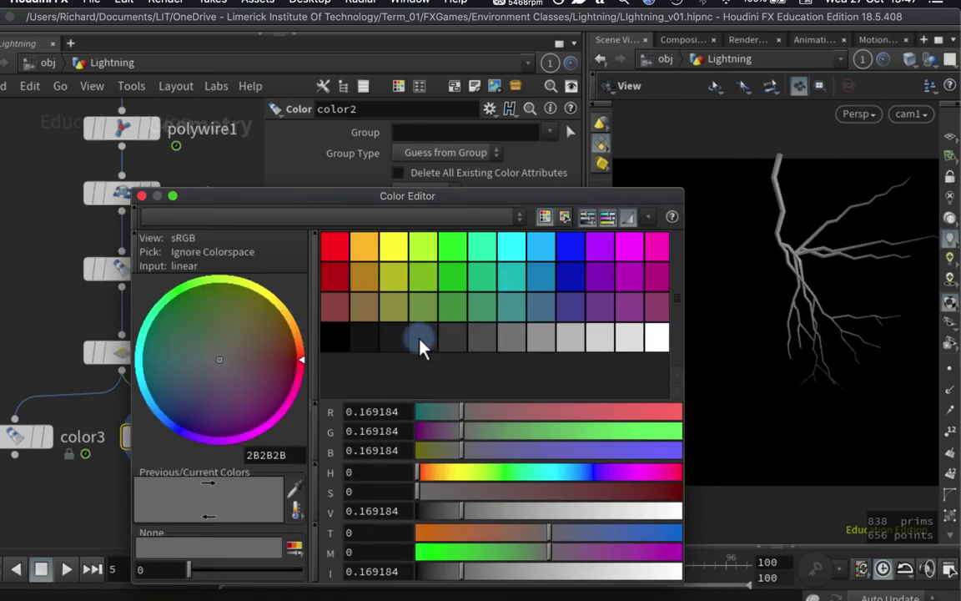
left_click(422, 340)
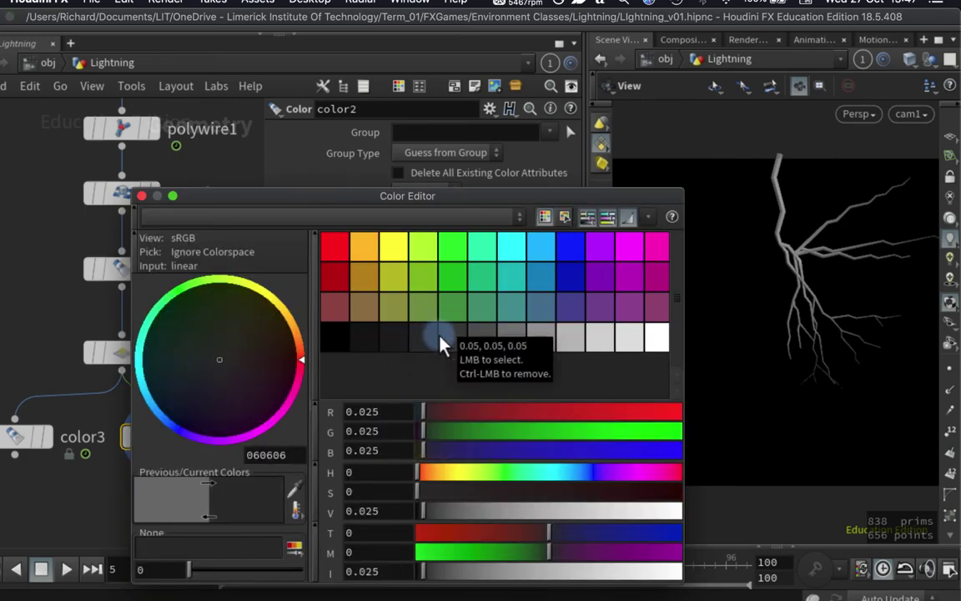
left_click(437, 337)
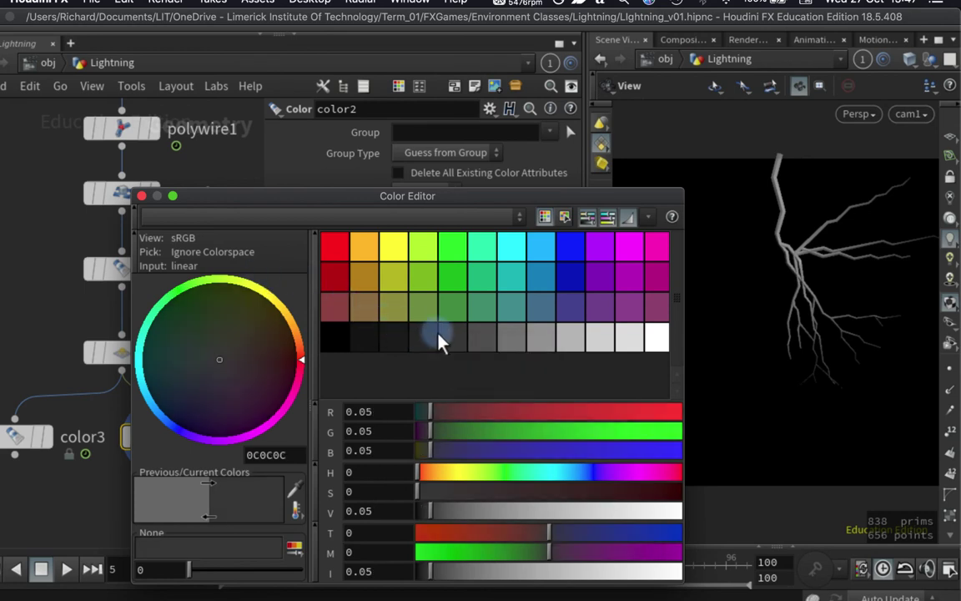
left_click(478, 342)
key("Escape")
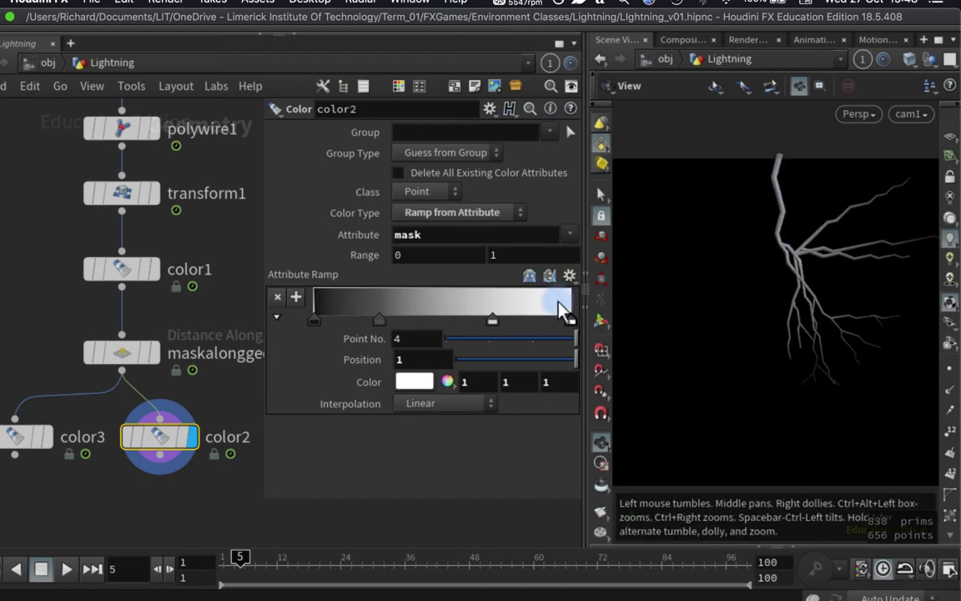
Move the ramp's light grey point to about 0.88 and set its colour to 0.75 grey
left_click_drag(496, 331, 557, 330)
left_click(419, 385)
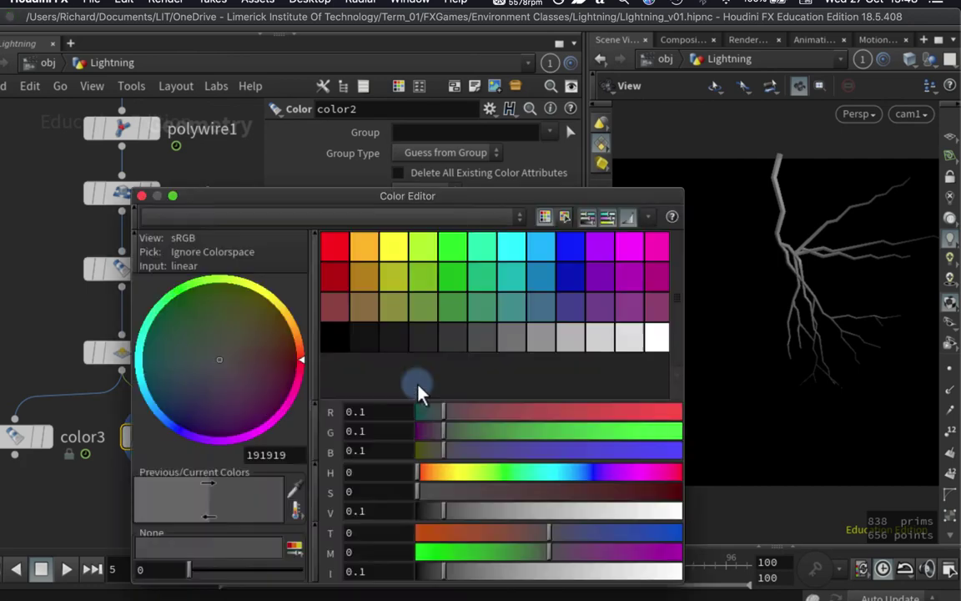
left_click(622, 339)
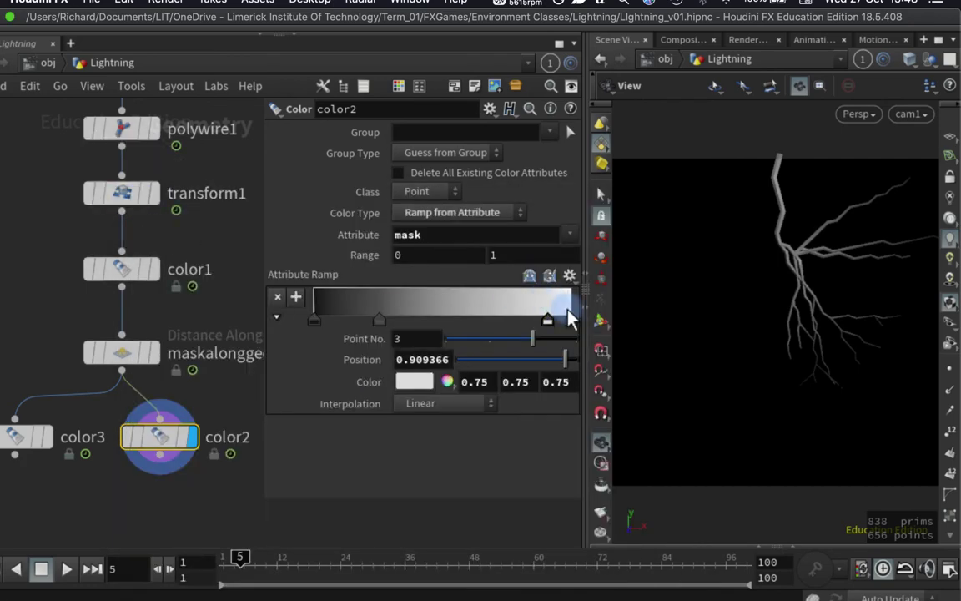
left_click_drag(547, 320, 541, 321)
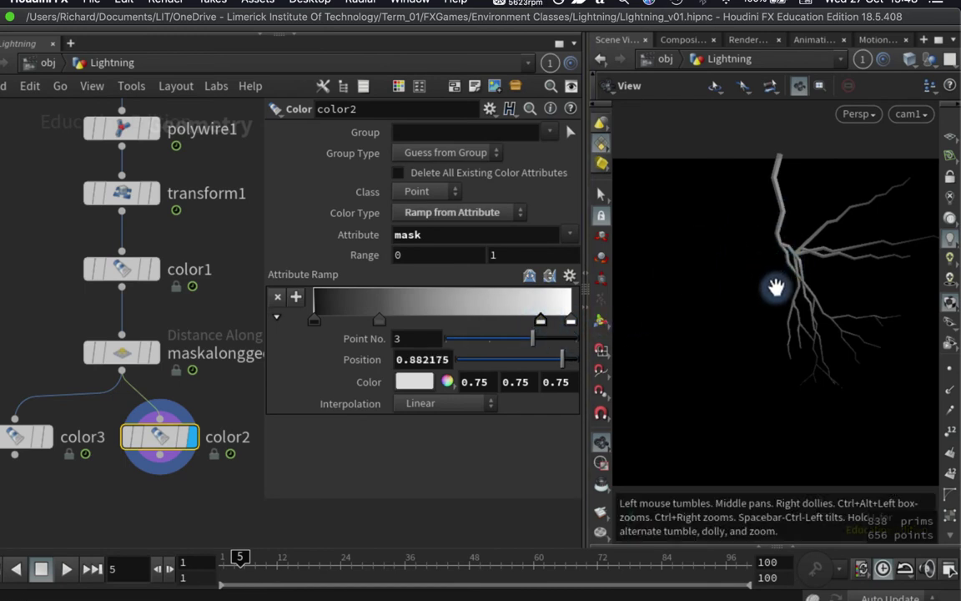
Switch the viewport's background color scheme from Dark to the light blue-grey gradient and close the display options
key("d")
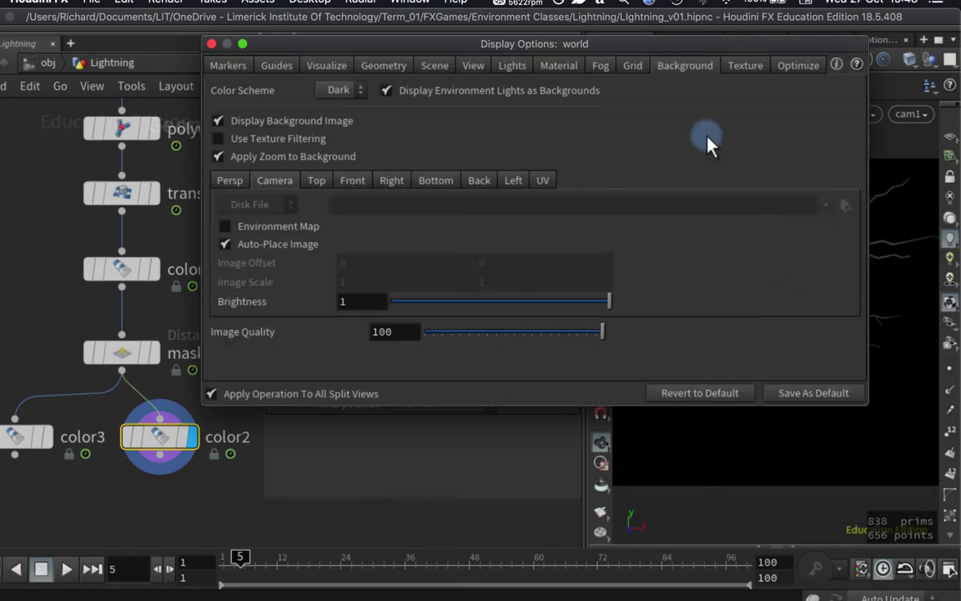
left_click(338, 90)
left_click(337, 106)
left_click(211, 43)
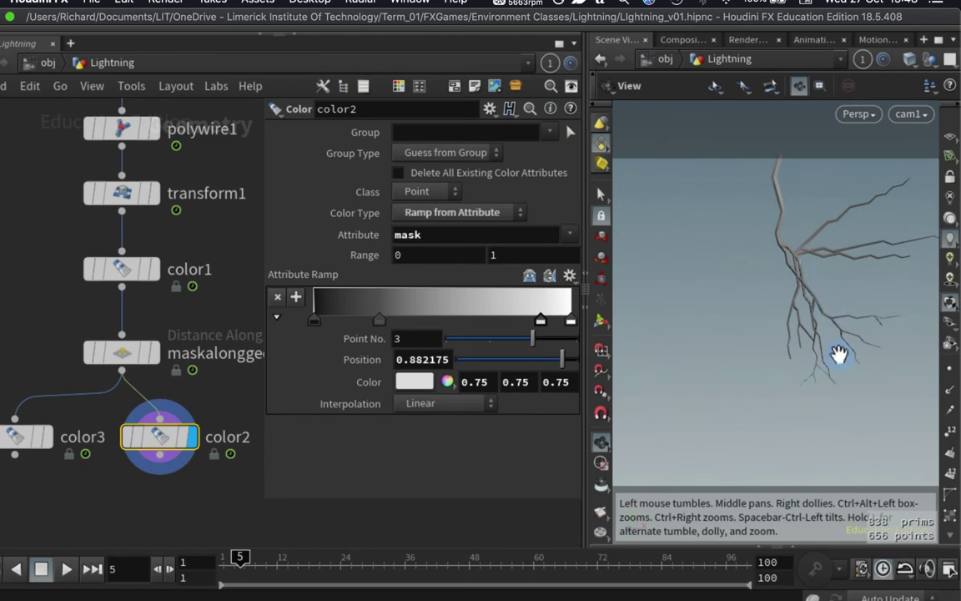
Shift color2's 0.1 grey ramp point to about 0.23 and its 0.75 grey point to about 0.9
left_click(313, 322)
left_click_drag(314, 322, 307, 322)
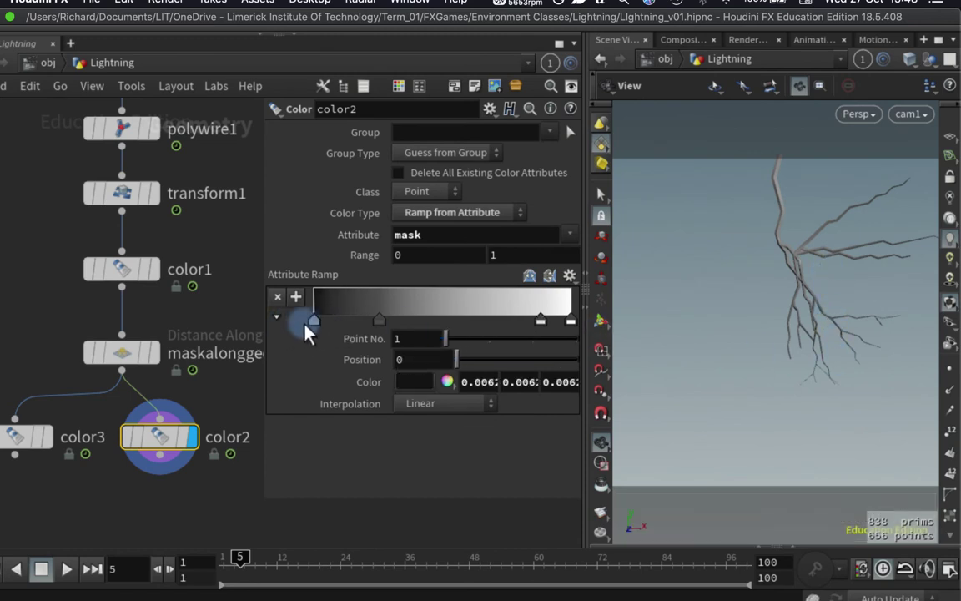
left_click(378, 321)
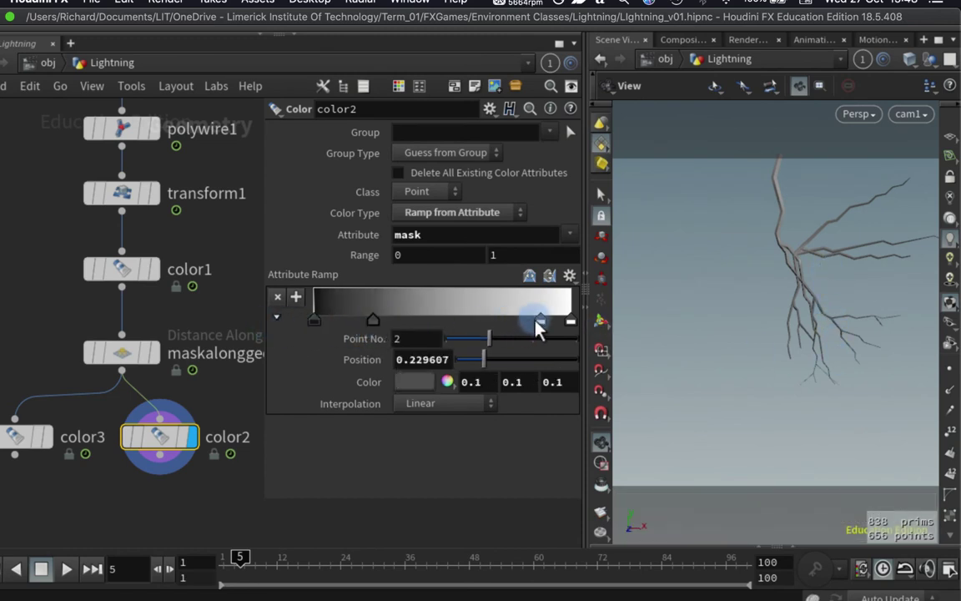
left_click_drag(540, 322, 545, 322)
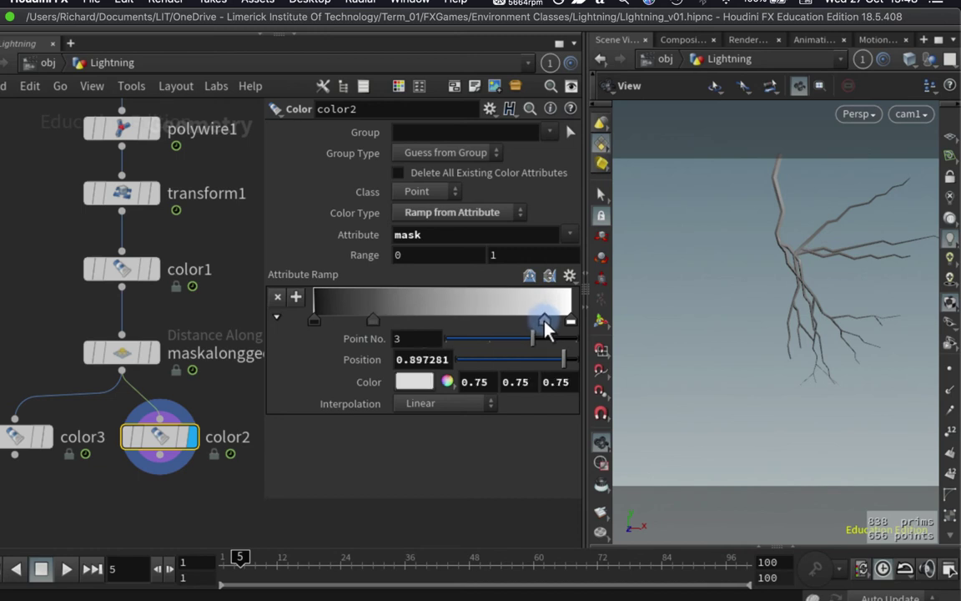
Add a ramp point at about 0.54 and set its colour to 0.5 grey
left_click(453, 322)
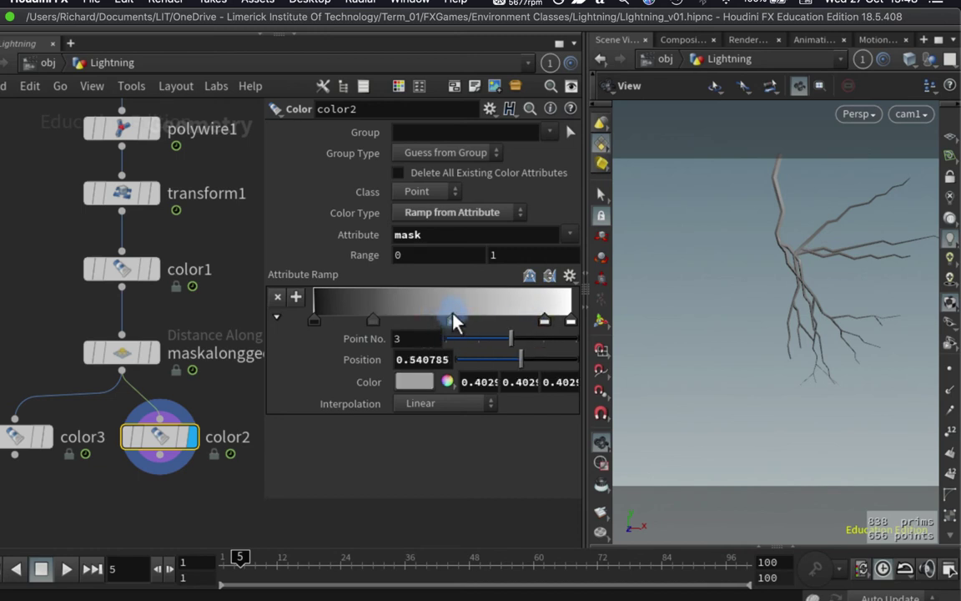
left_click(423, 360)
left_click(415, 382)
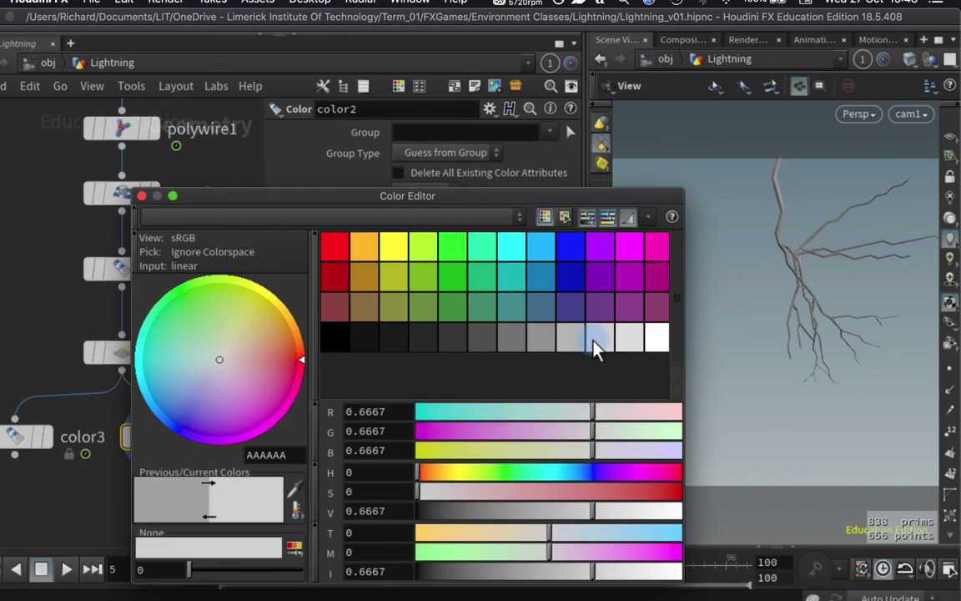
left_click(575, 347)
left_click(142, 196)
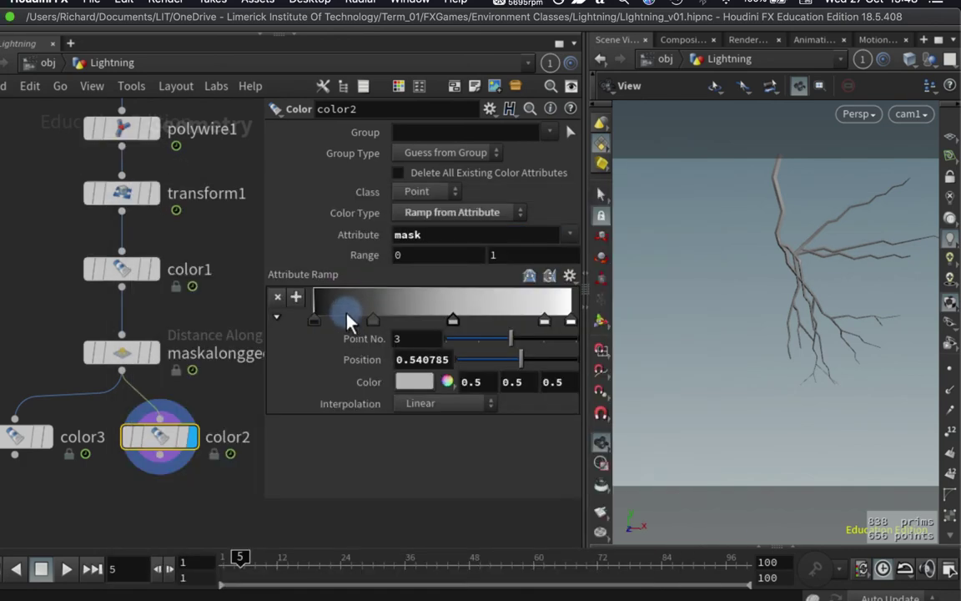
Add a magenta point at about 0.09 on color2's ramp and remove it again
left_click(339, 317)
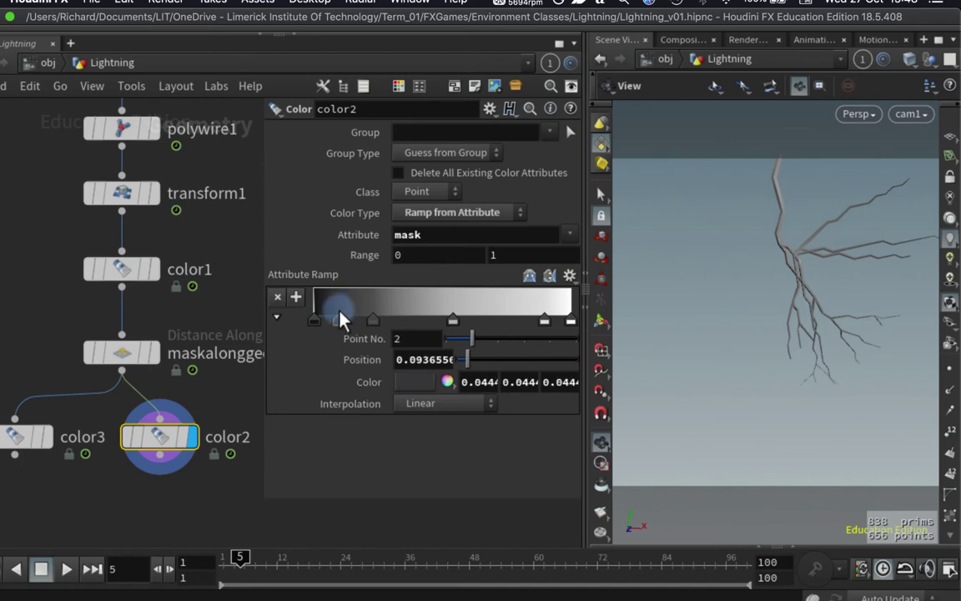
left_click(411, 381)
left_click(645, 244)
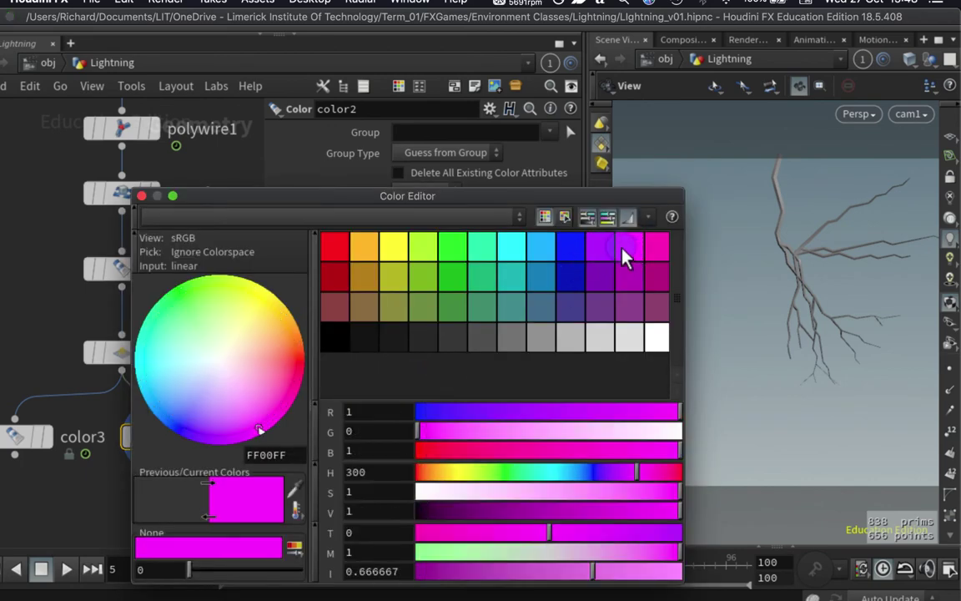
left_click(141, 197)
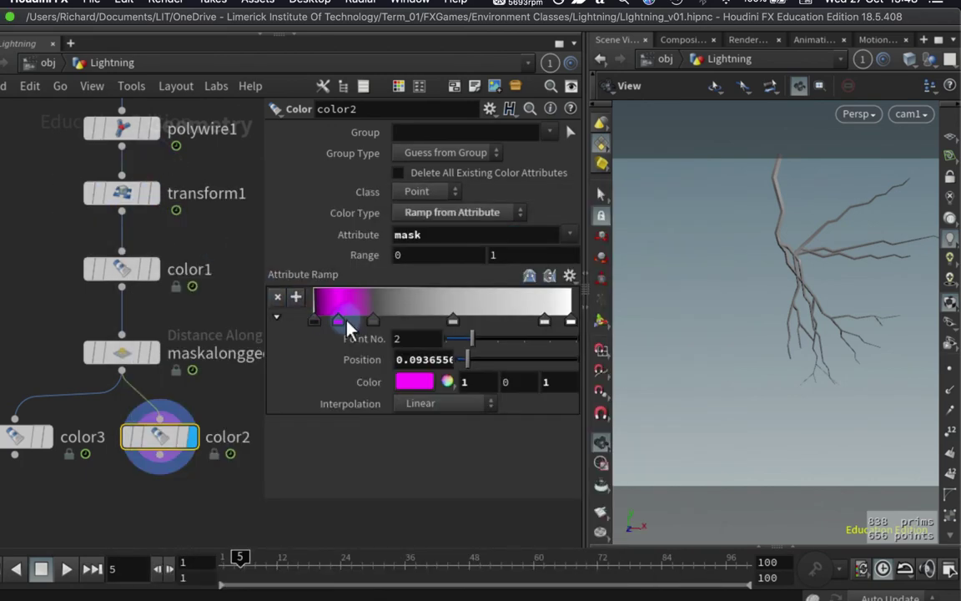
left_click_drag(342, 324, 350, 400)
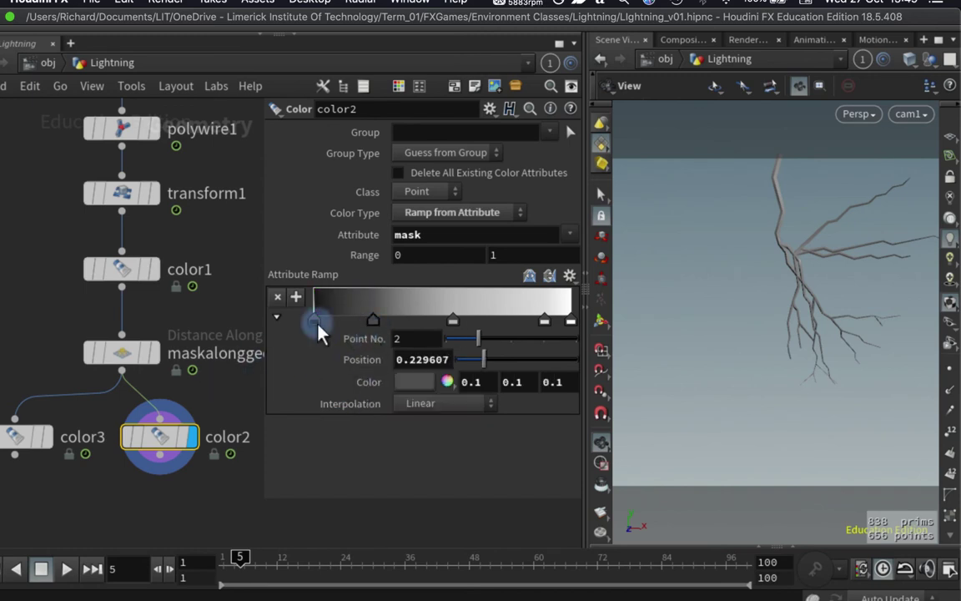
Move the ramp's 0.1 grey point to about 0.16 and align the color2 node beneath the second distance mask node
left_click_drag(376, 326, 355, 325)
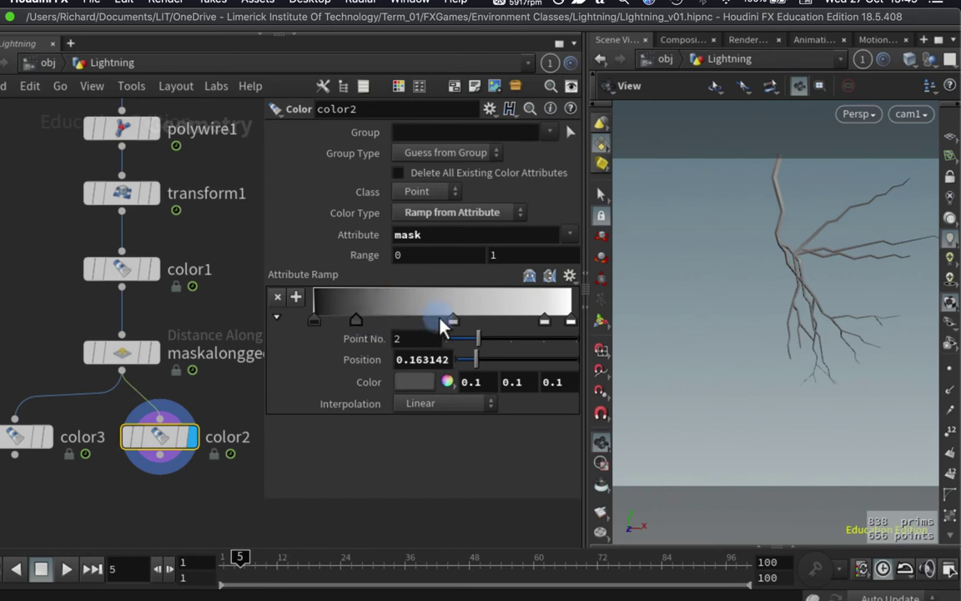
left_click_drag(158, 438, 122, 440)
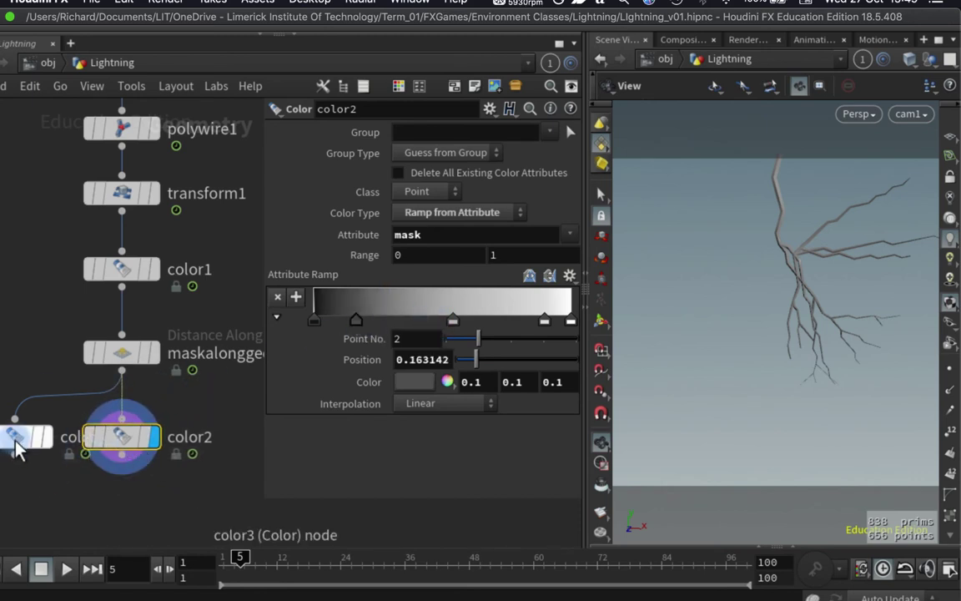
Check color2's node info for its colour attribute name and append an Attribute Blur node below color2
left_click(18, 447)
left_click(133, 368)
middle_click(133, 367)
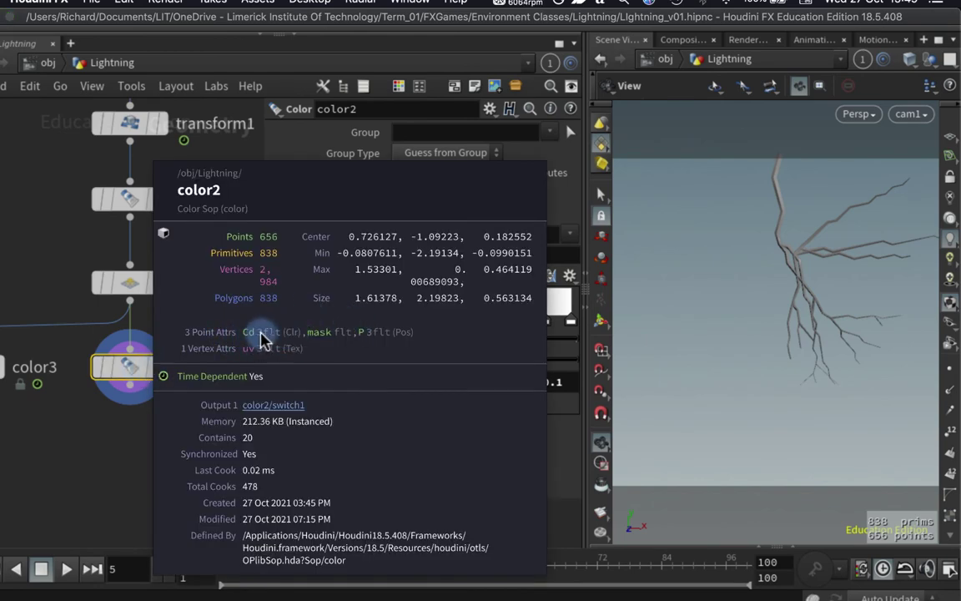
mouse_move(131, 382)
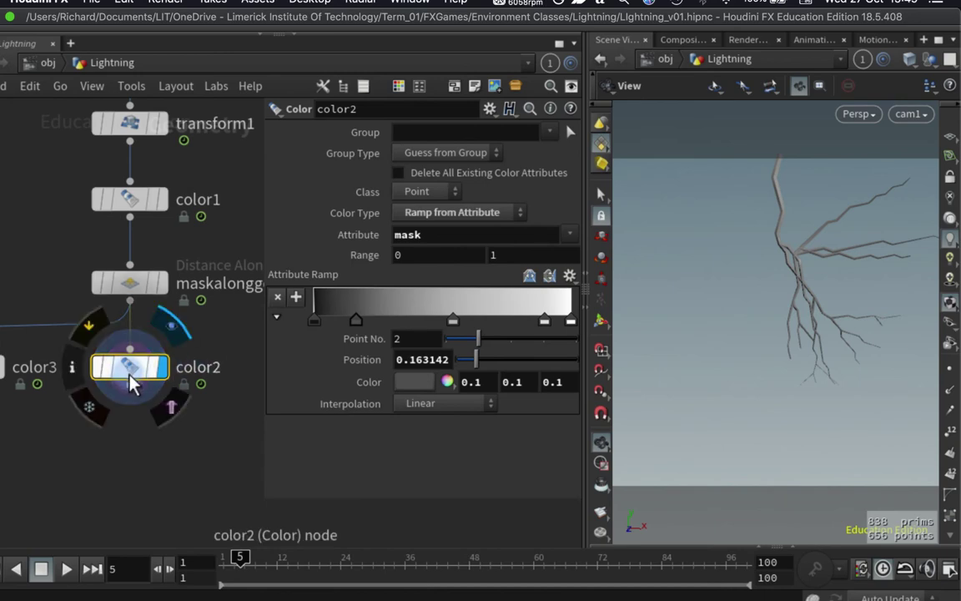
key("Tab")
type("attr")
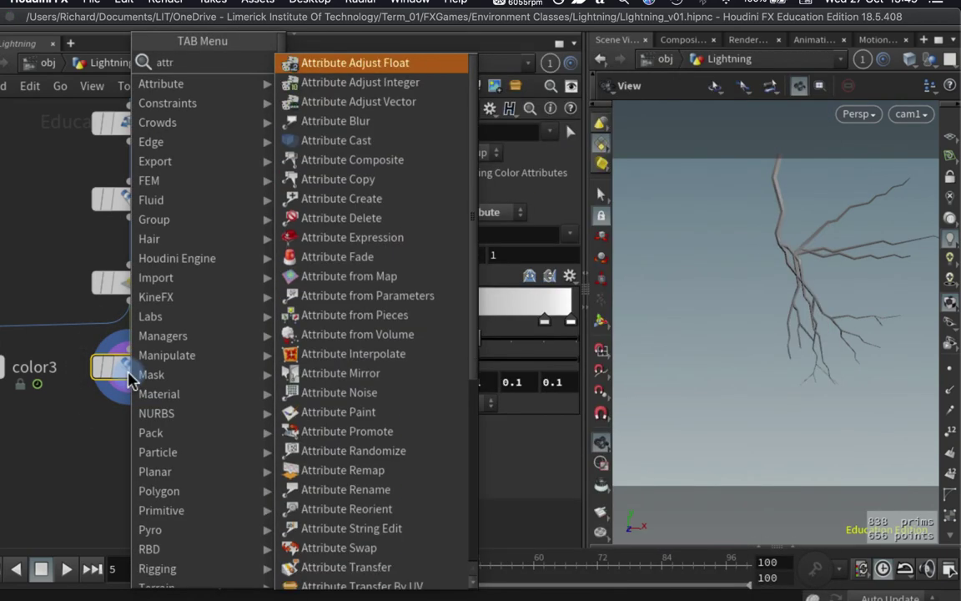
type("ibute blur")
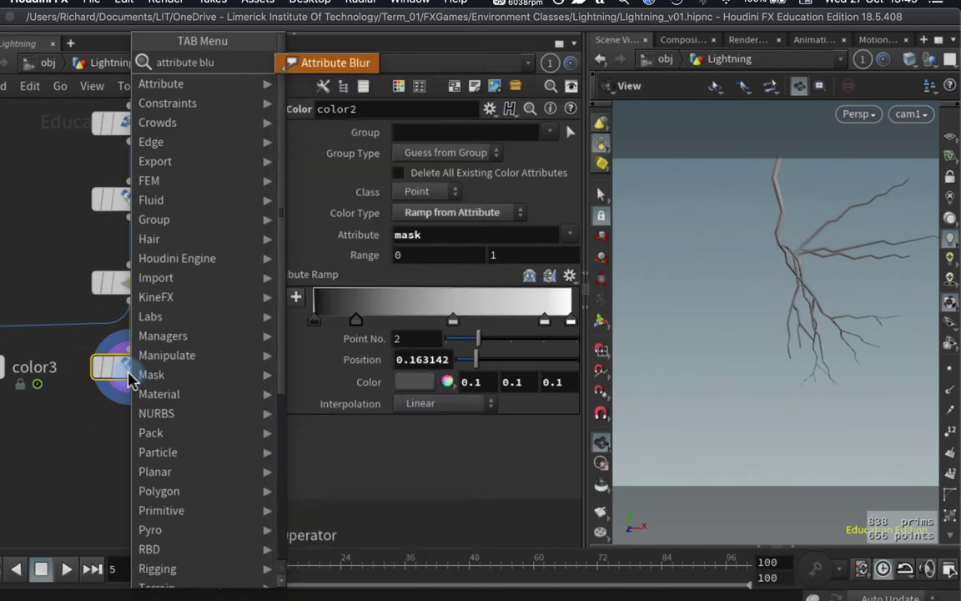
key("Return")
left_click(130, 382)
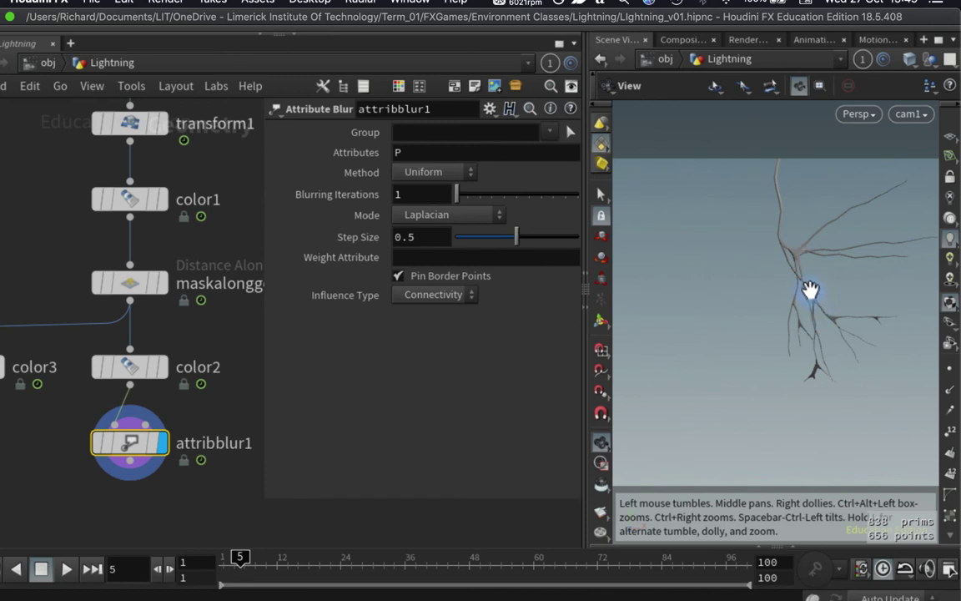
Set the Attribute Blur to act on Cd with 10 blurring iterations
left_click(463, 154)
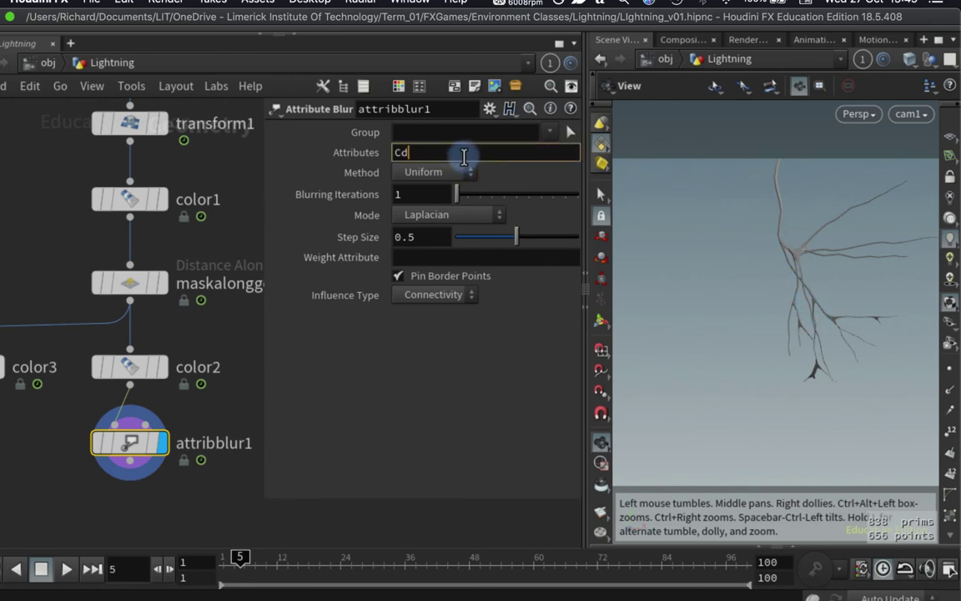
key("Return")
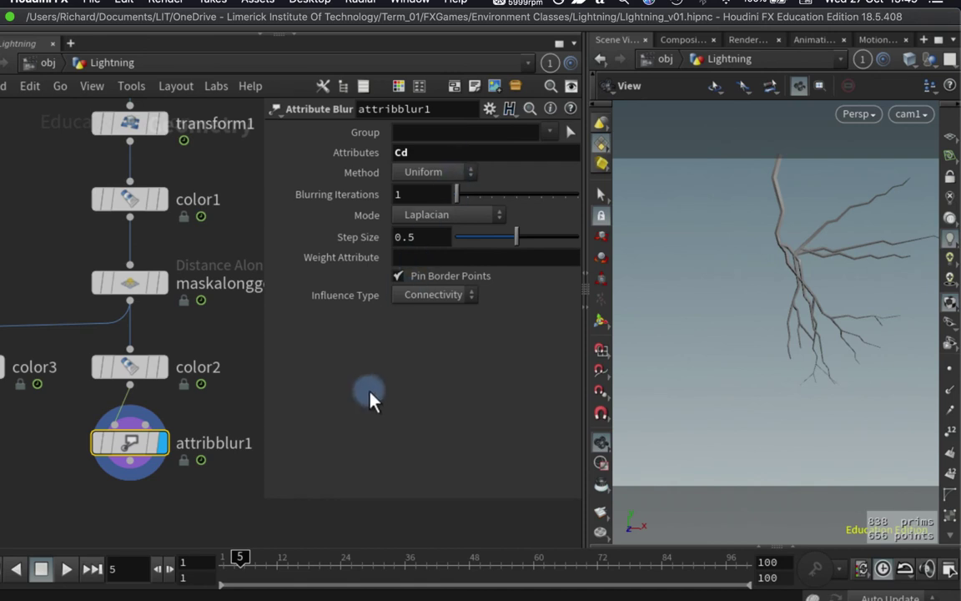
left_click_drag(457, 194, 468, 200)
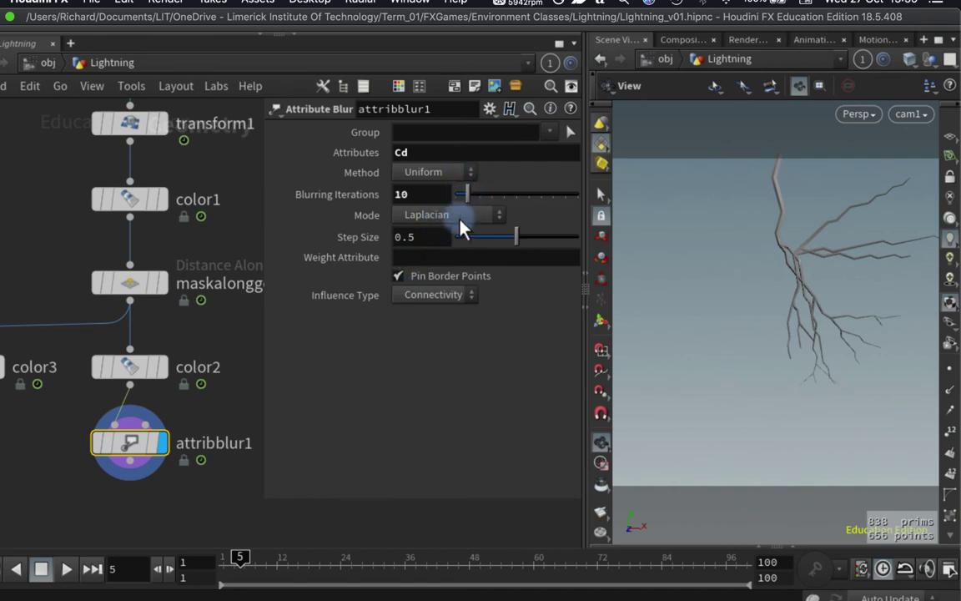
Append a Null node below attribblur1 and name it OUT_ANIMATION_ALPHA
middle_click_drag(213, 417, 187, 340)
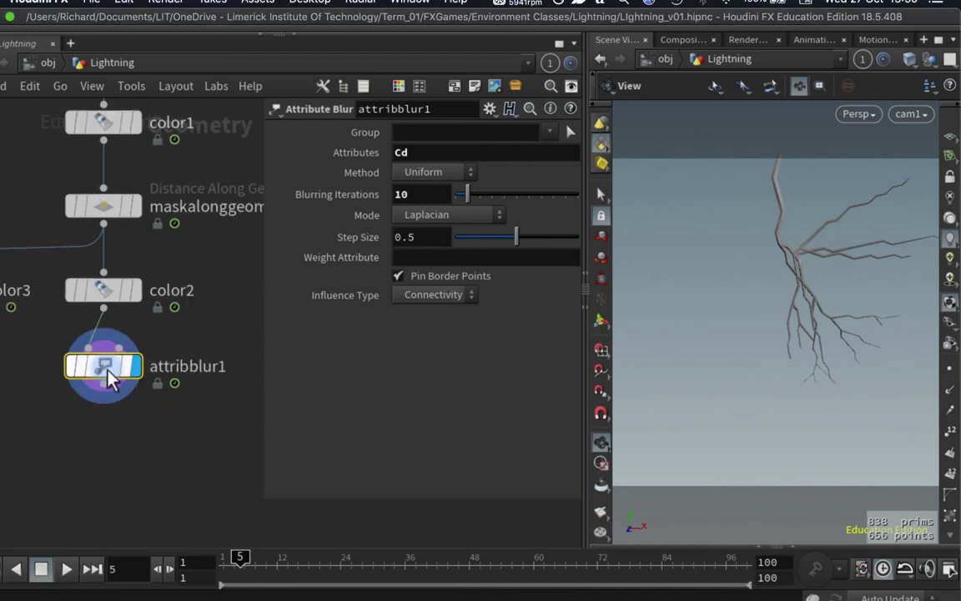
key("Tab")
type("nul")
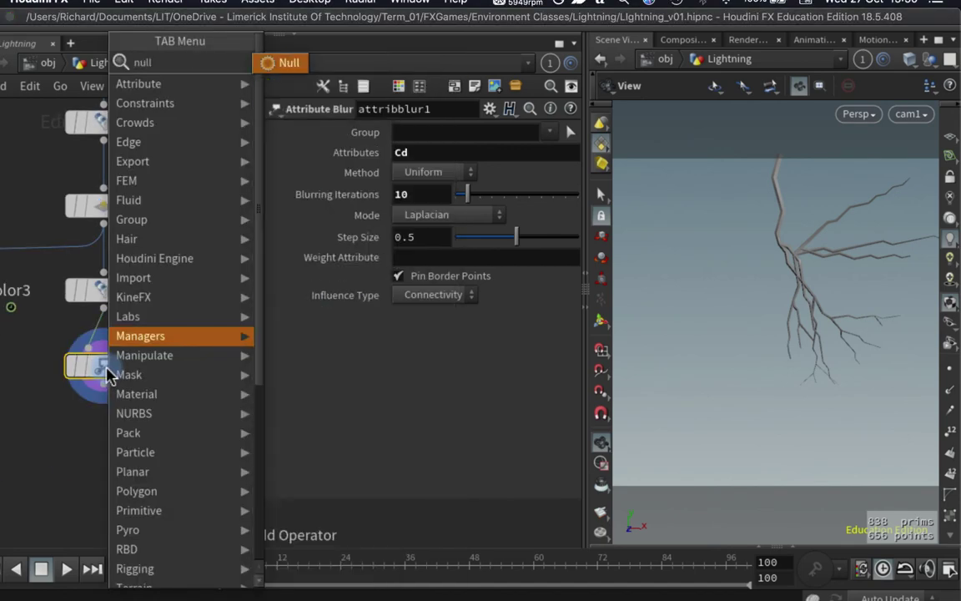
key("Return")
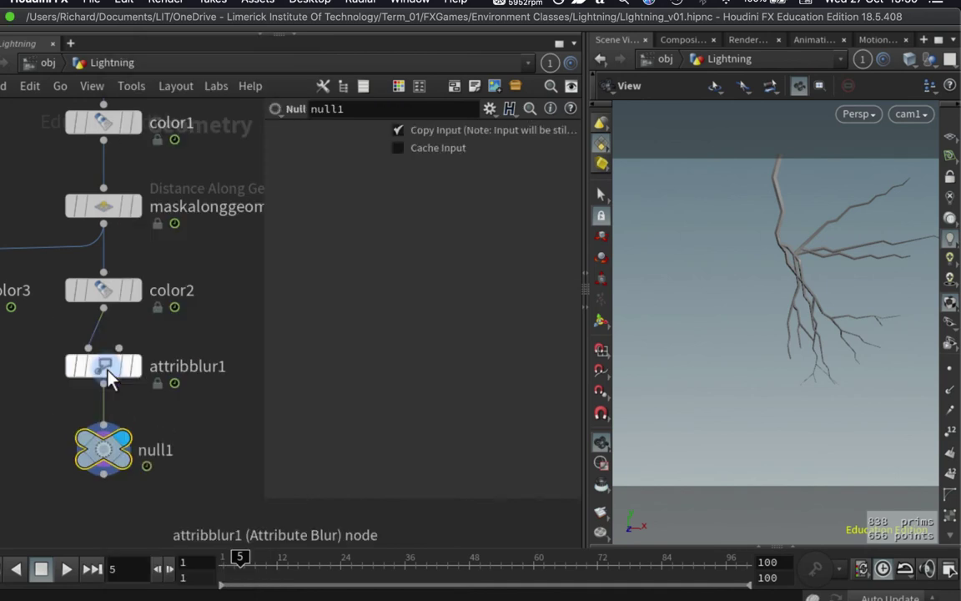
double_click(160, 450)
type("out")
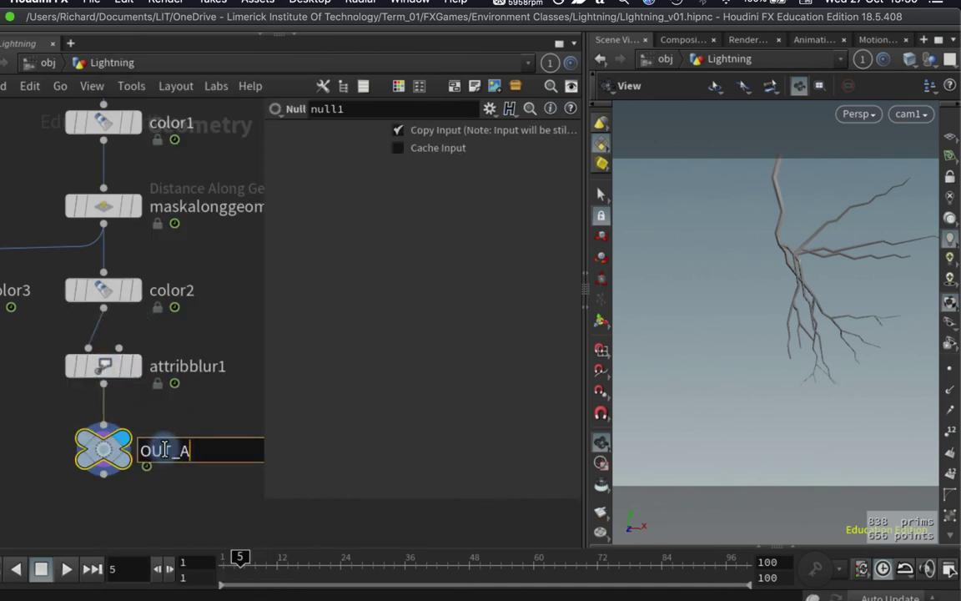
type("_ANIMATION_ALPHA")
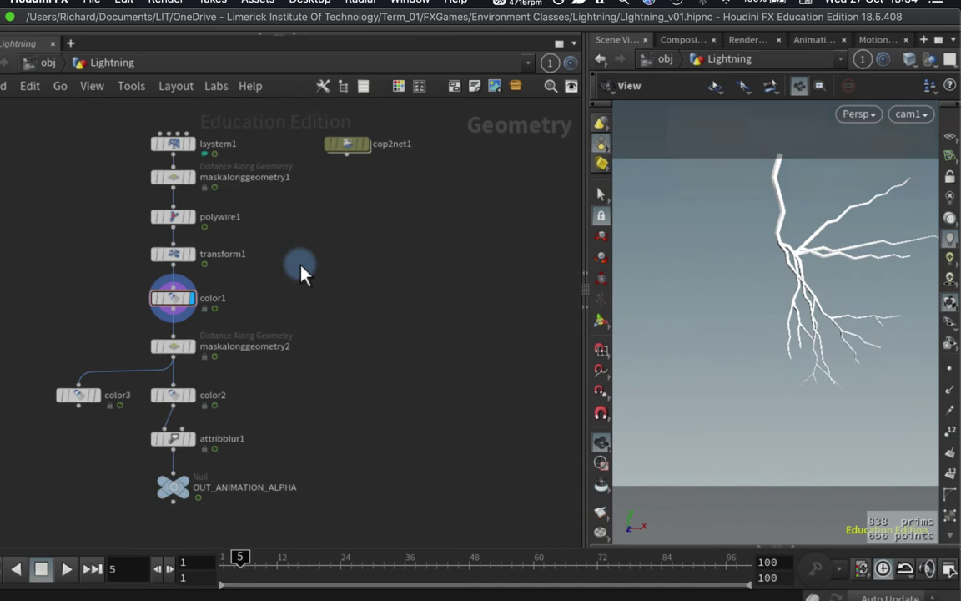
Make room below lsystem1 and insert a Point Jitter node between it and maskalonggeometry1
left_click_drag(172, 144, 199, 203)
scroll(201, 209, "up", 3)
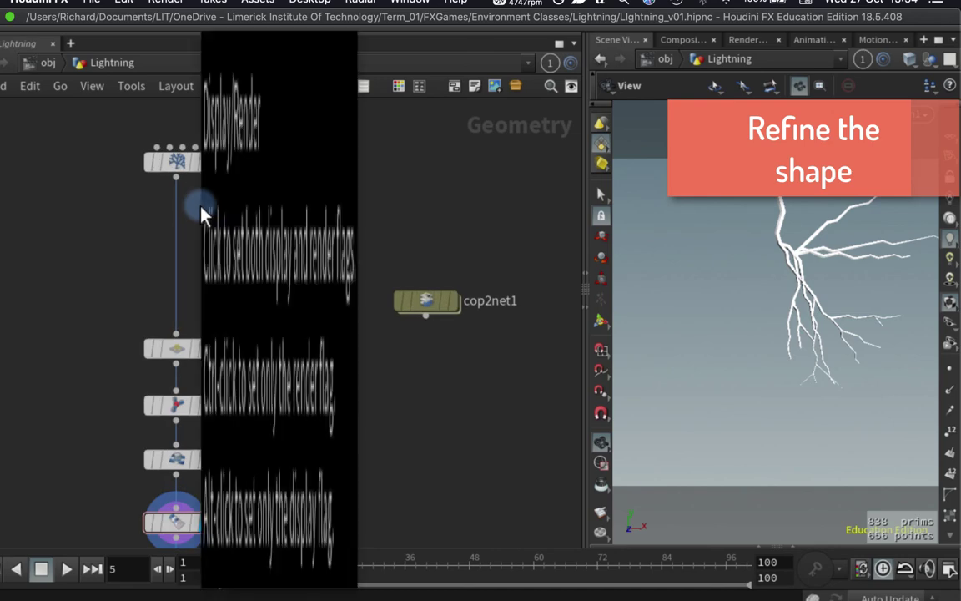
key("Tab")
type("pointj")
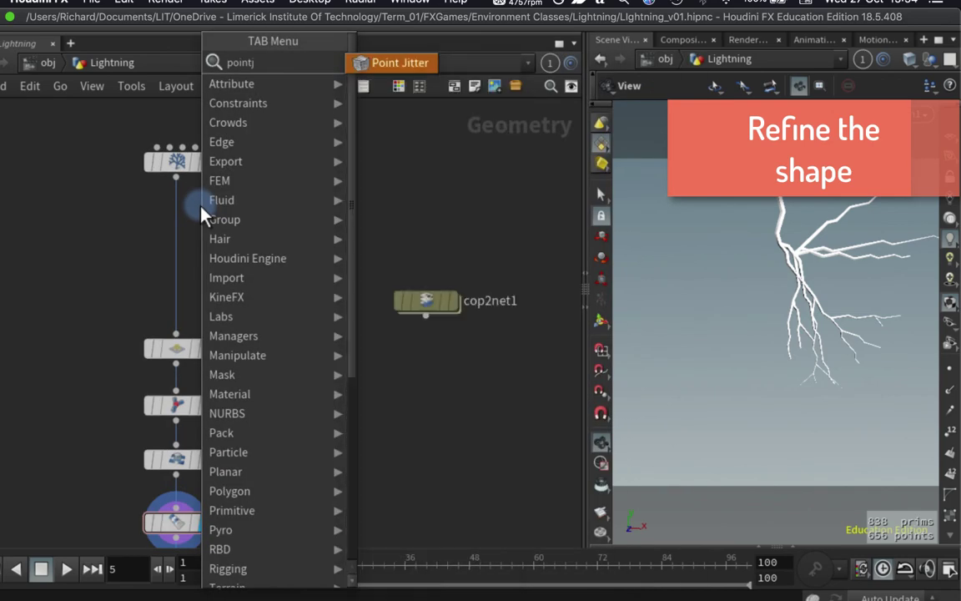
key("Return")
left_click(197, 215)
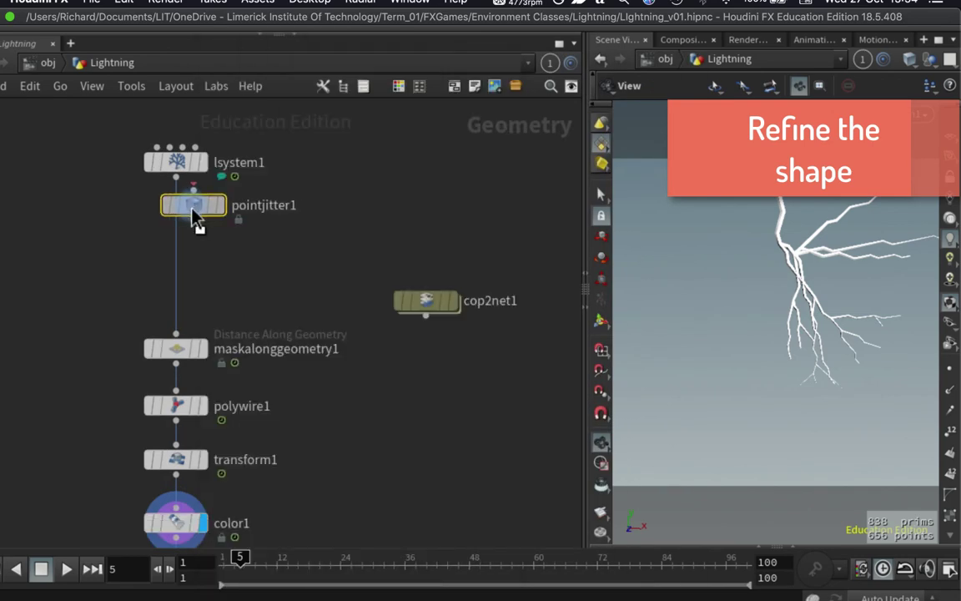
mouse_move(197, 219)
left_mouse_down()
mouse_move(180, 218)
mouse_move(204, 229)
left_mouse_up()
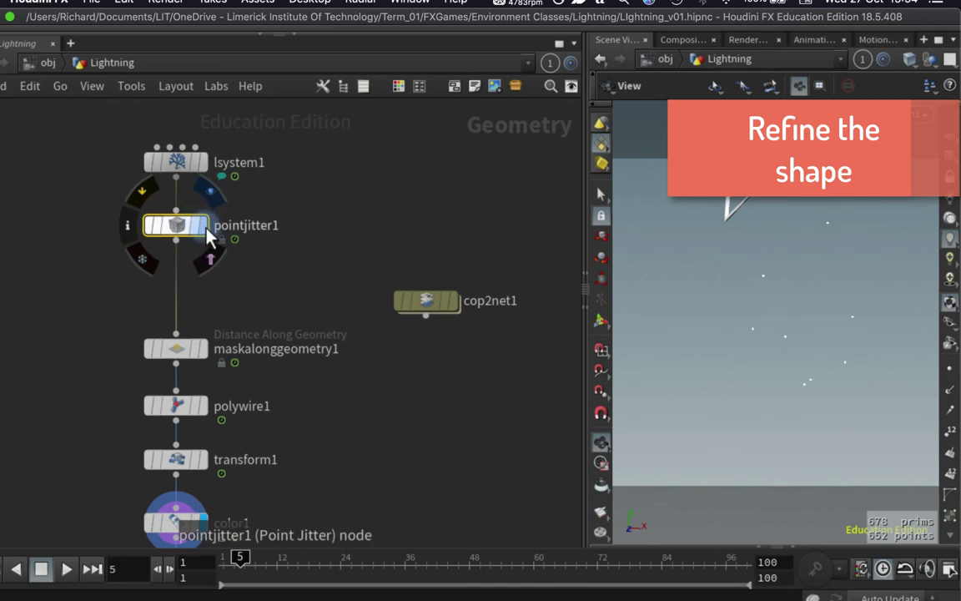
Set the Point Jitter's Scale to 0.1 and its Y axis scale to 0.5
mouse_move(339, 214)
middle_mouse_down()
mouse_move(350, 206)
mouse_move(349, 217)
middle_mouse_up()
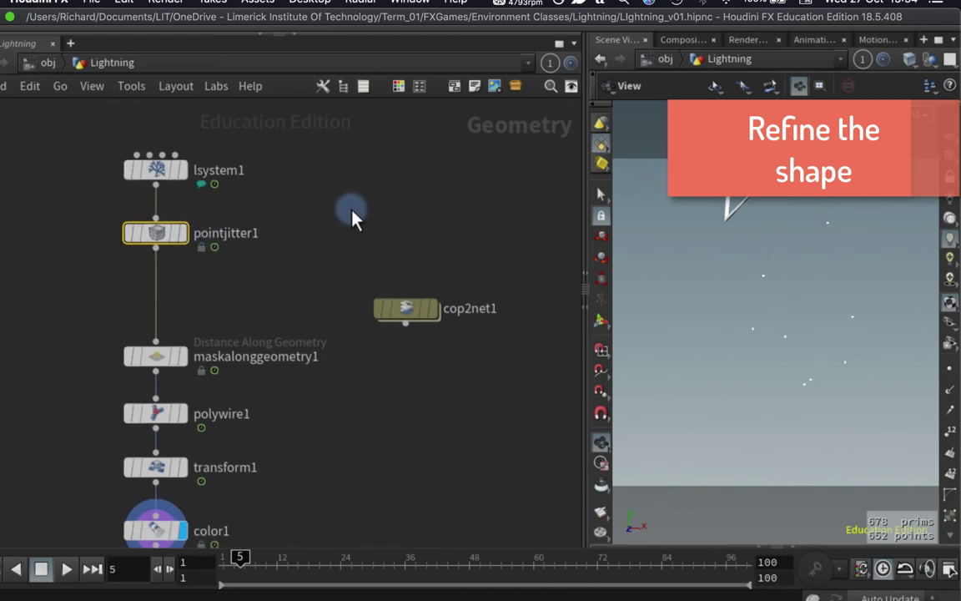
key("p")
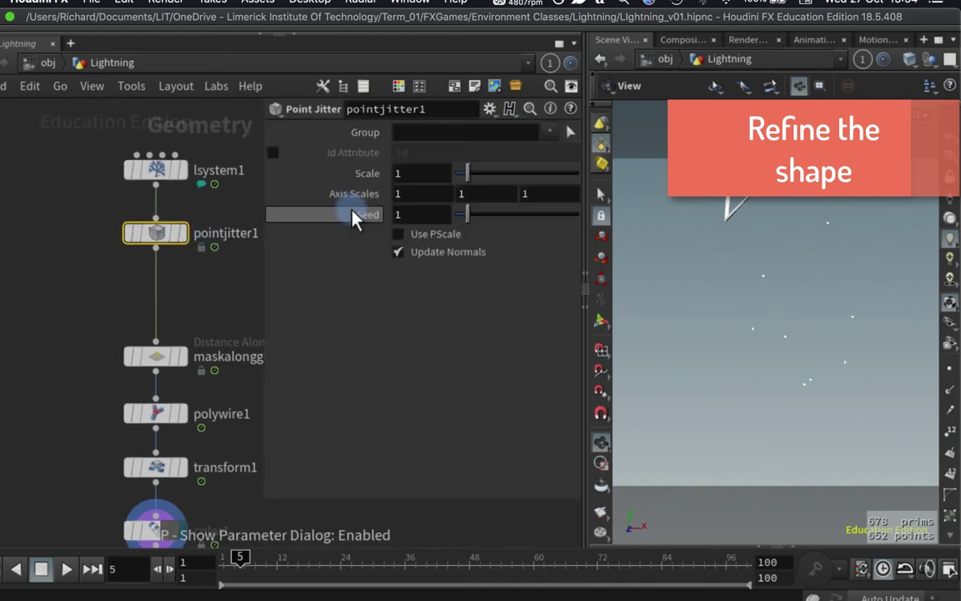
left_click(427, 174)
type("0.1")
key("Return")
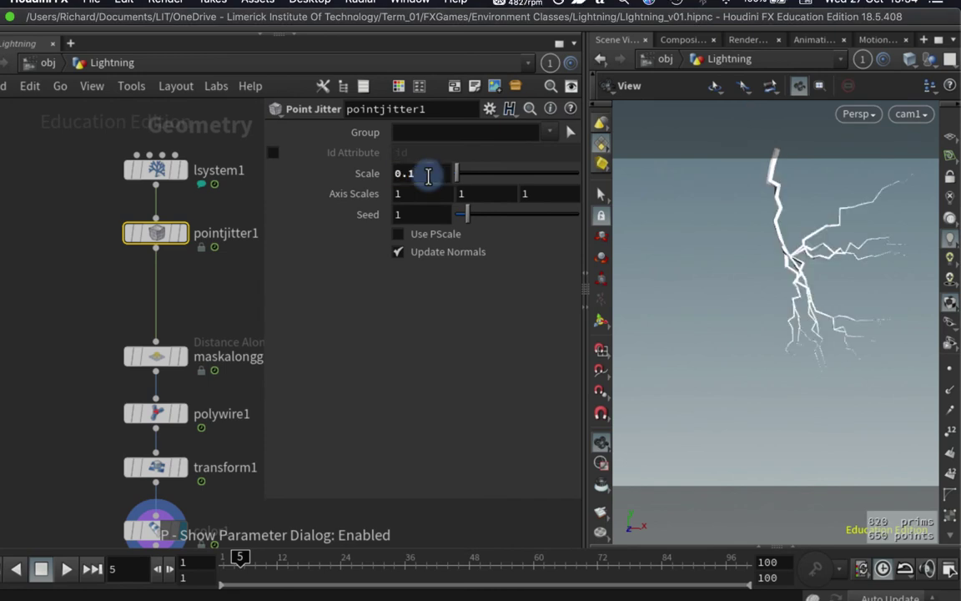
left_click(401, 174)
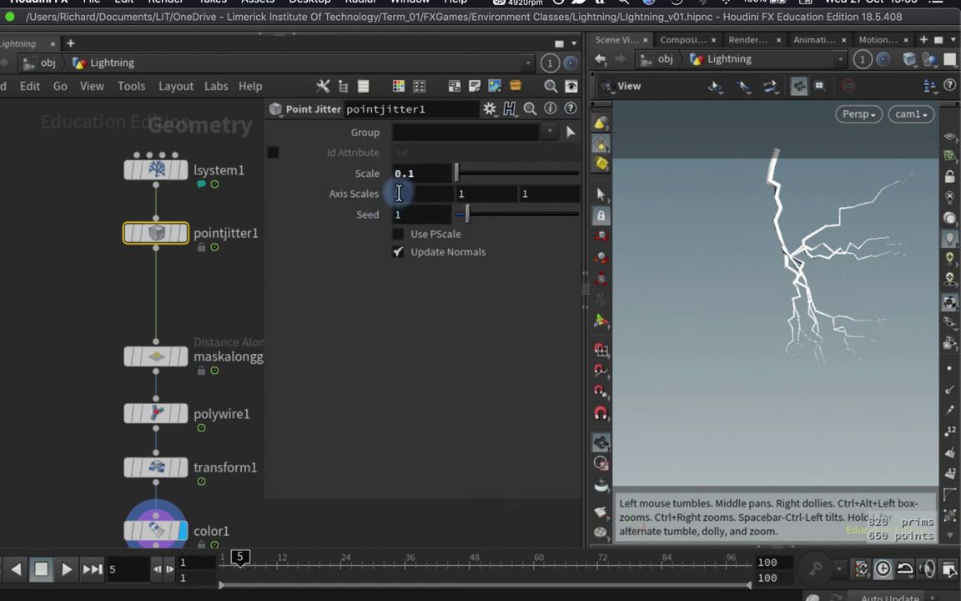
left_click(464, 194)
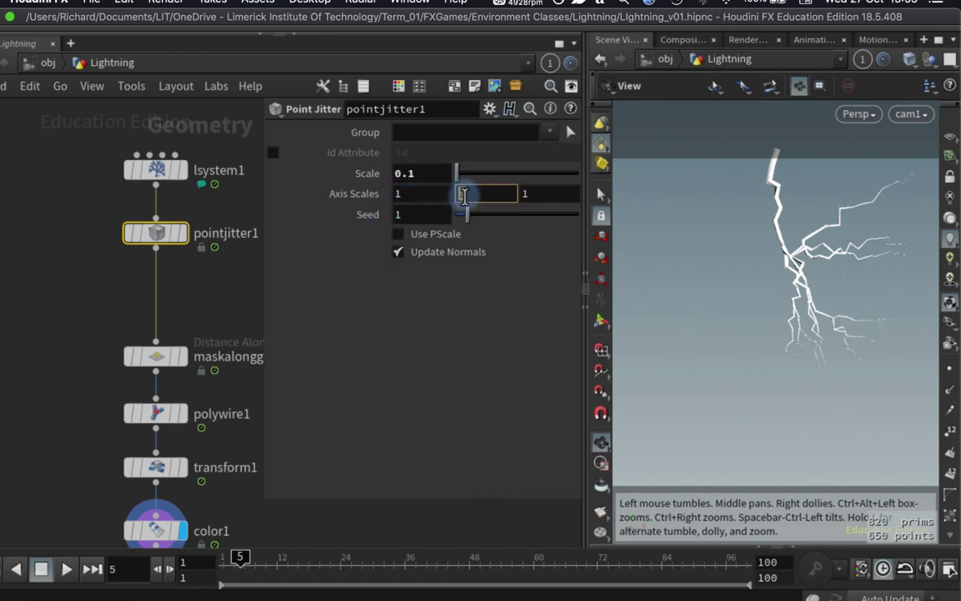
type("0.5")
key("Return")
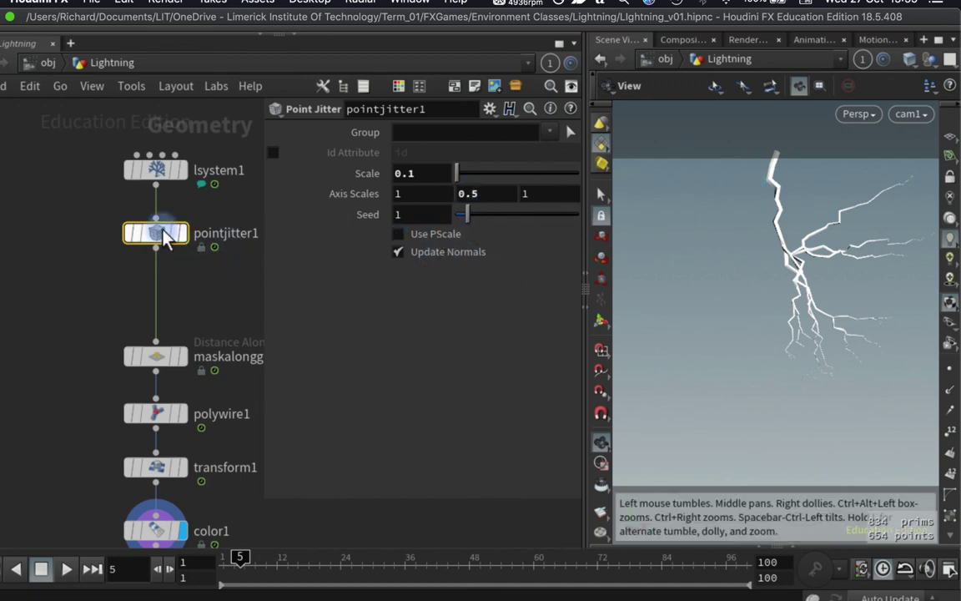
Move lsystem1 and pointjitter1 up to make room, and insert a Smooth node between pointjitter1 and maskalonggeometry1
middle_click_drag(60, 168, 56, 210)
mouse_move(125, 280)
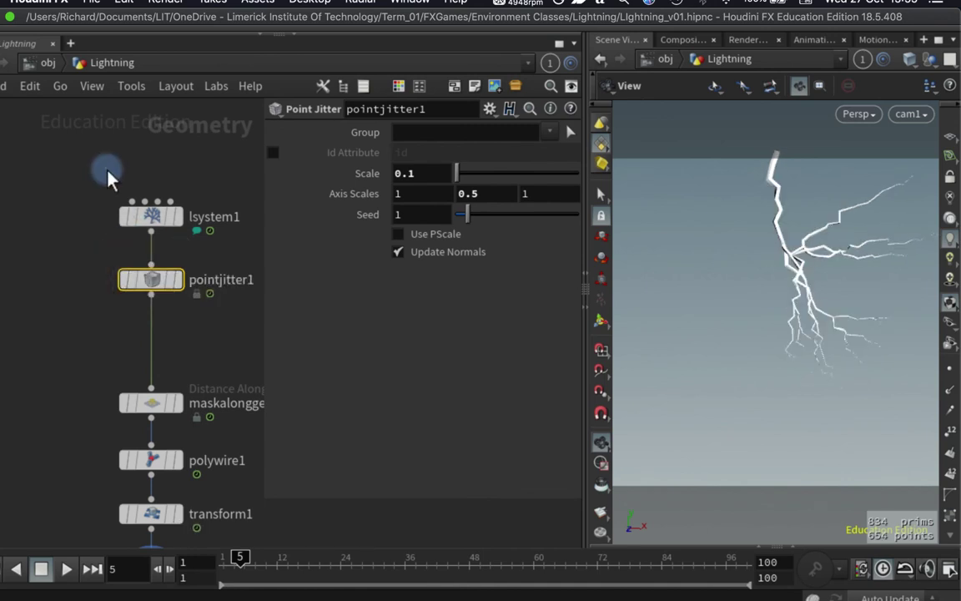
left_click_drag(96, 151, 164, 294)
left_click_drag(162, 289, 152, 153)
left_click(152, 144)
key("Tab")
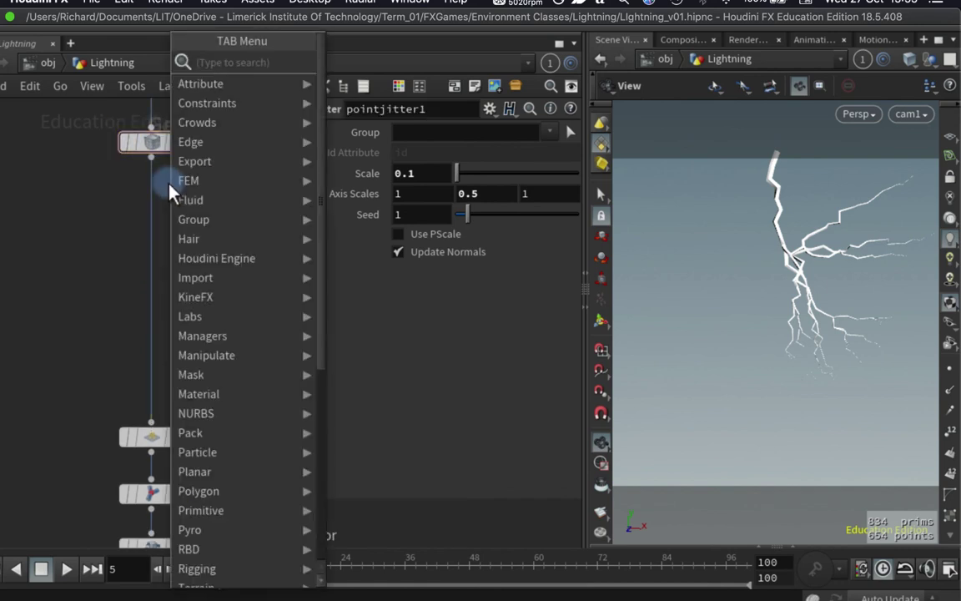
type("smoot")
key("Return")
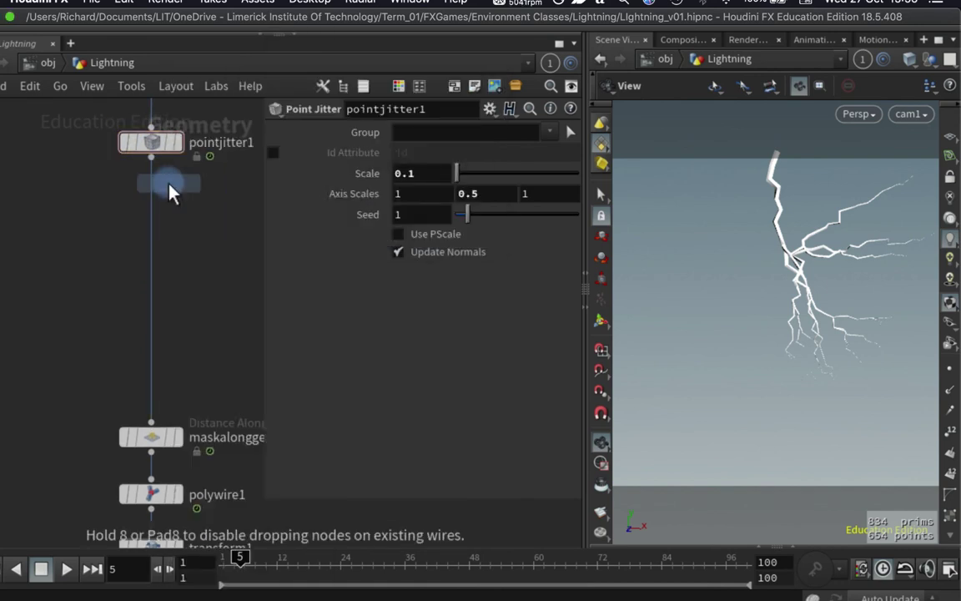
left_click(163, 192)
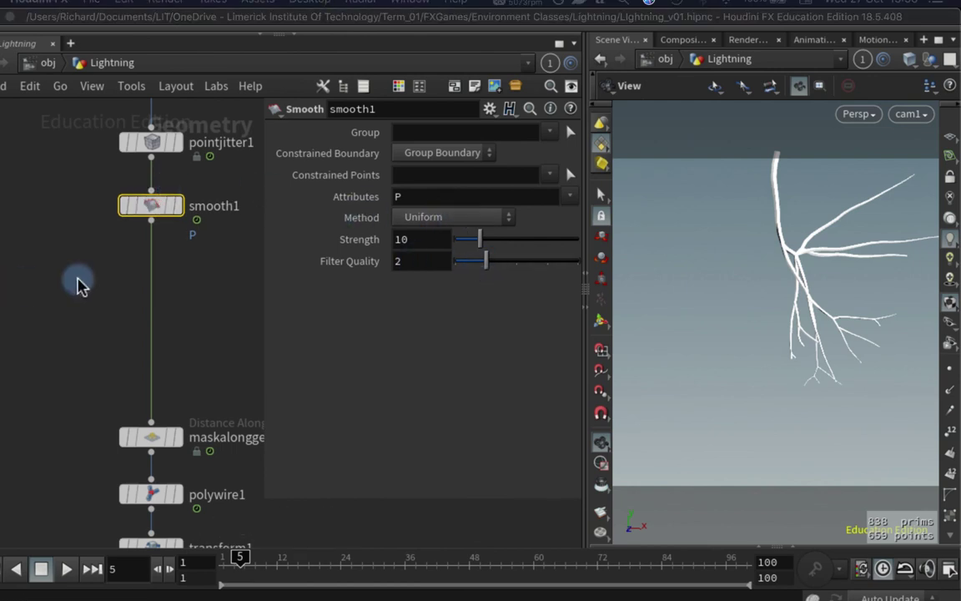
Set the Smooth node's Strength to 0.5
left_click(432, 239)
type("0.")
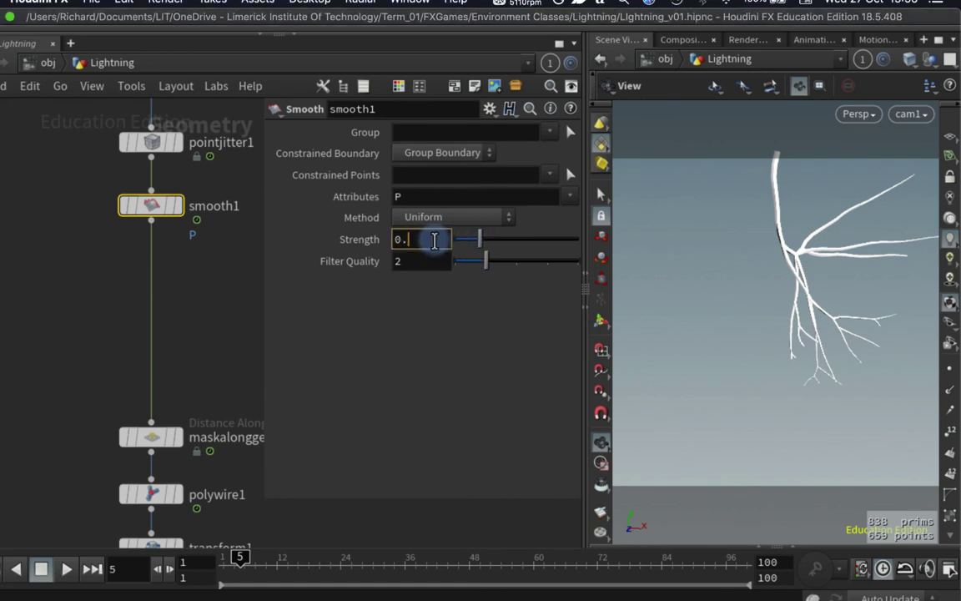
type("5")
key("Return")
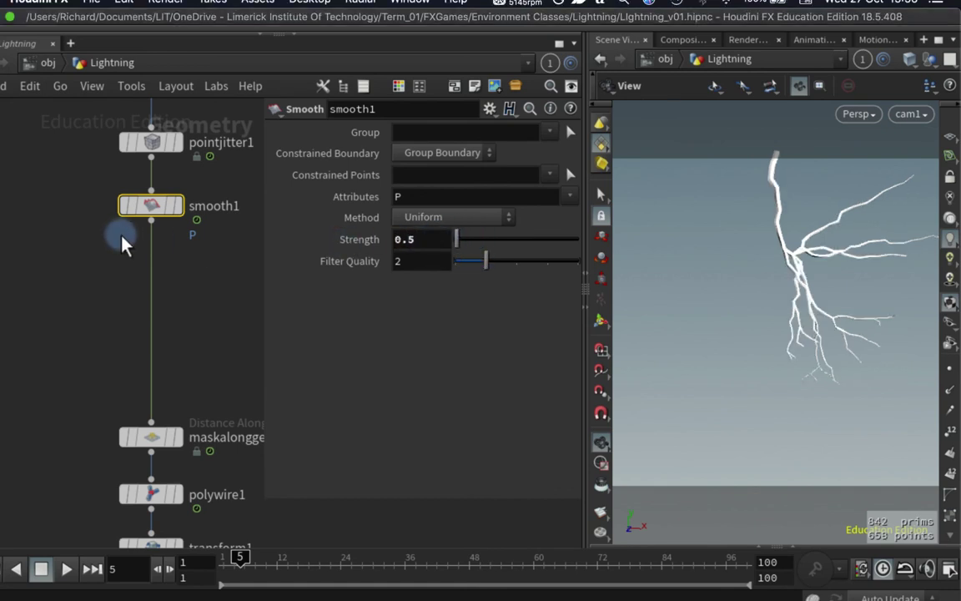
Display smooth1's output in the viewport with point markers on to examine the point spacing along the branches
middle_click_drag(205, 284, 187, 332)
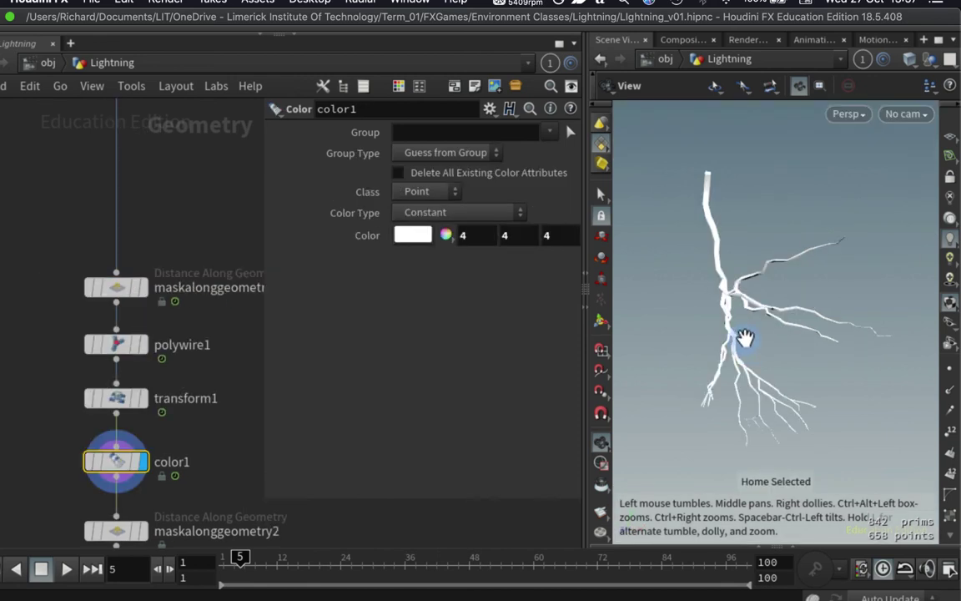
left_click_drag(747, 337, 760, 318)
scroll(189, 232, "up", 10)
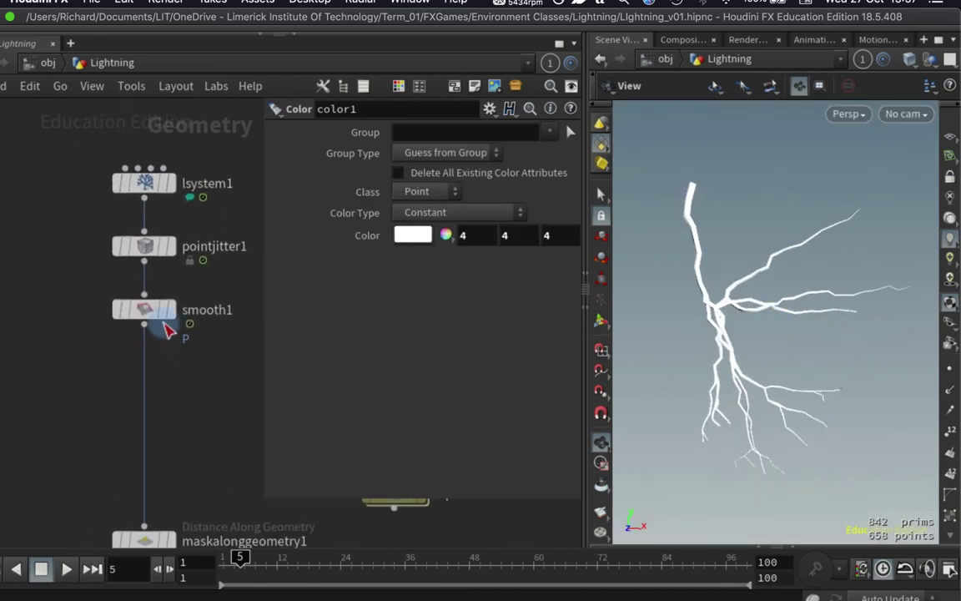
left_click(155, 309)
key("g")
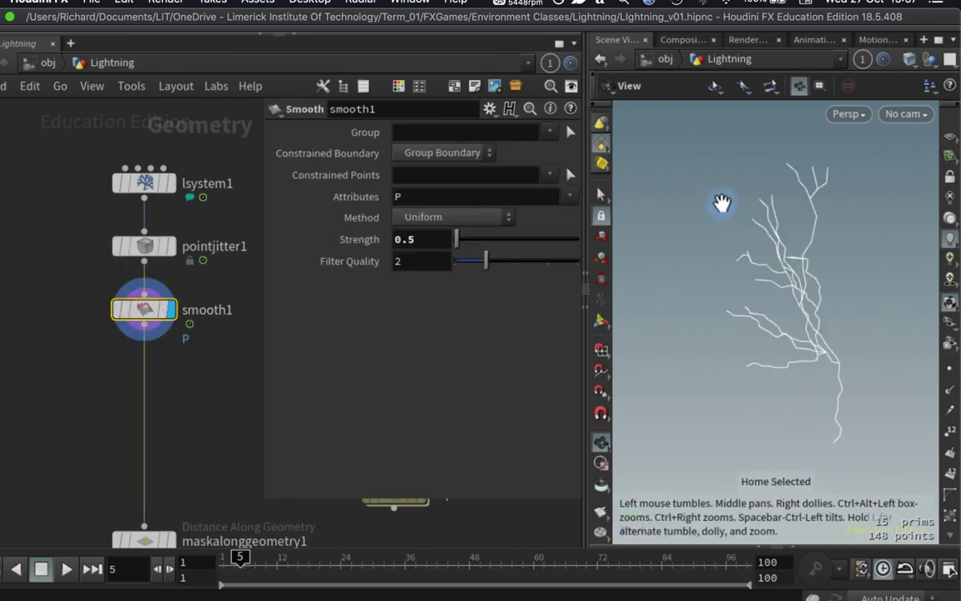
mouse_move(784, 322)
left_mouse_down()
mouse_move(815, 322)
mouse_move(800, 303)
mouse_move(776, 321)
left_mouse_up()
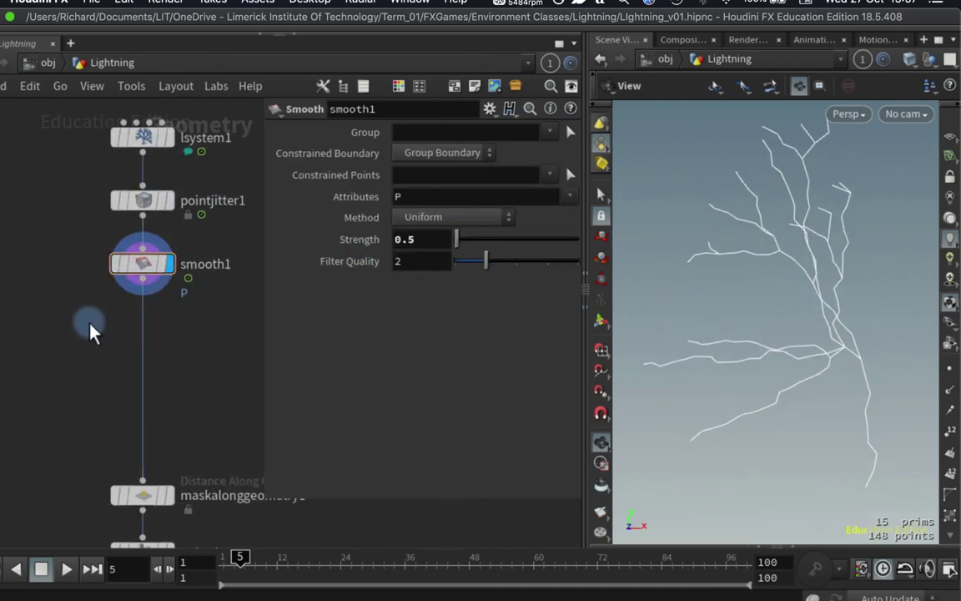
left_click(949, 368)
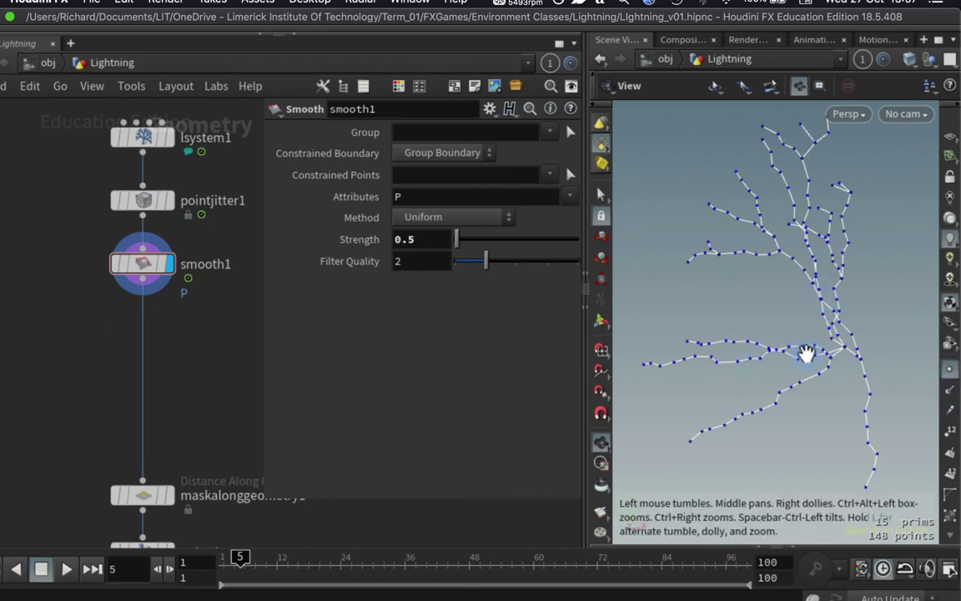
Insert a Subdivide node between smooth1 and maskalonggeometry1, display its output, and align it with the chain
key("Tab")
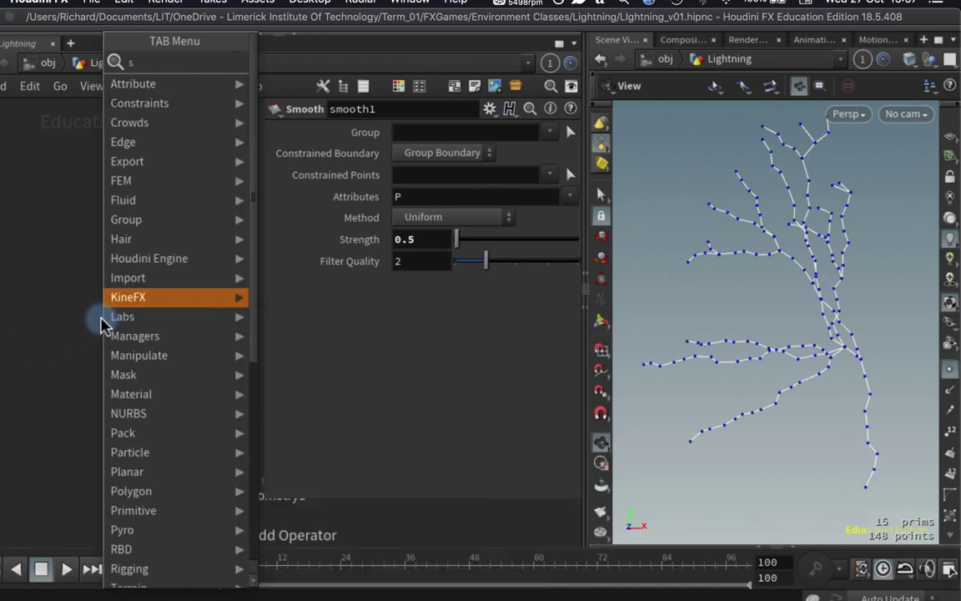
type("subdiv")
key("Return")
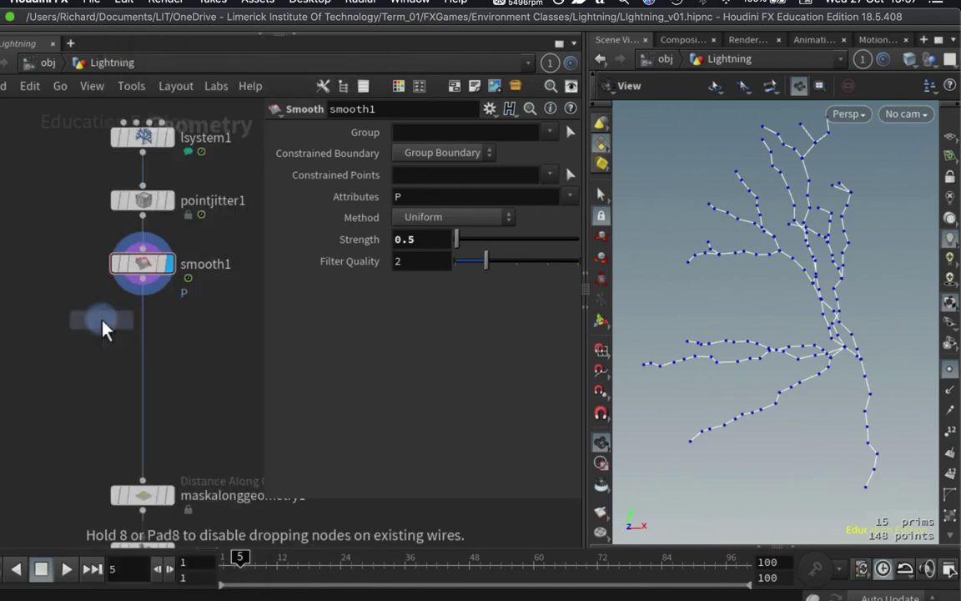
left_click(98, 324)
left_click_drag(102, 328, 136, 335)
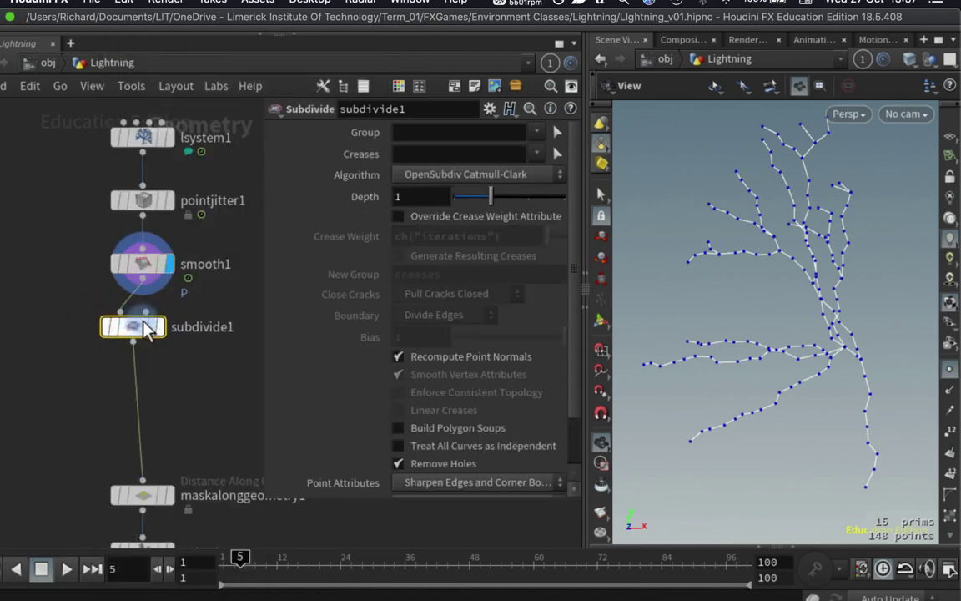
left_click(159, 326)
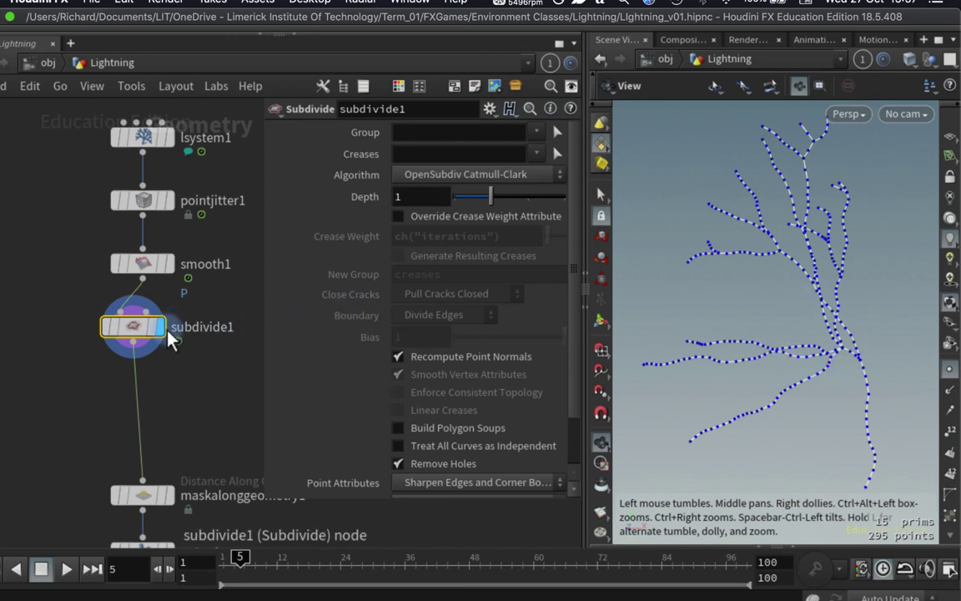
left_click_drag(131, 329, 142, 341)
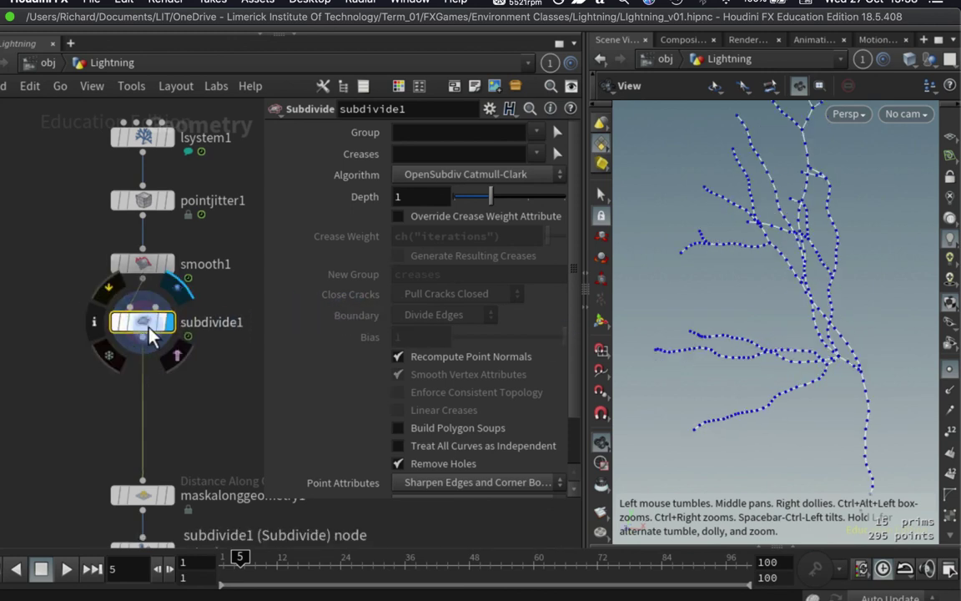
Insert a second Point Jitter node directly below subdivide1 in the chain and display it
key("p")
key("Tab")
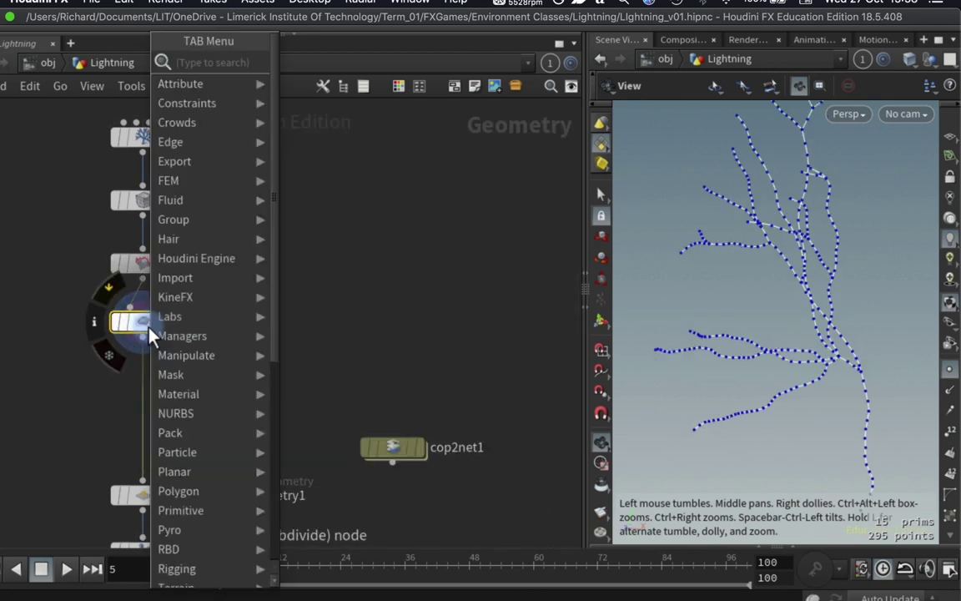
type("pointjit")
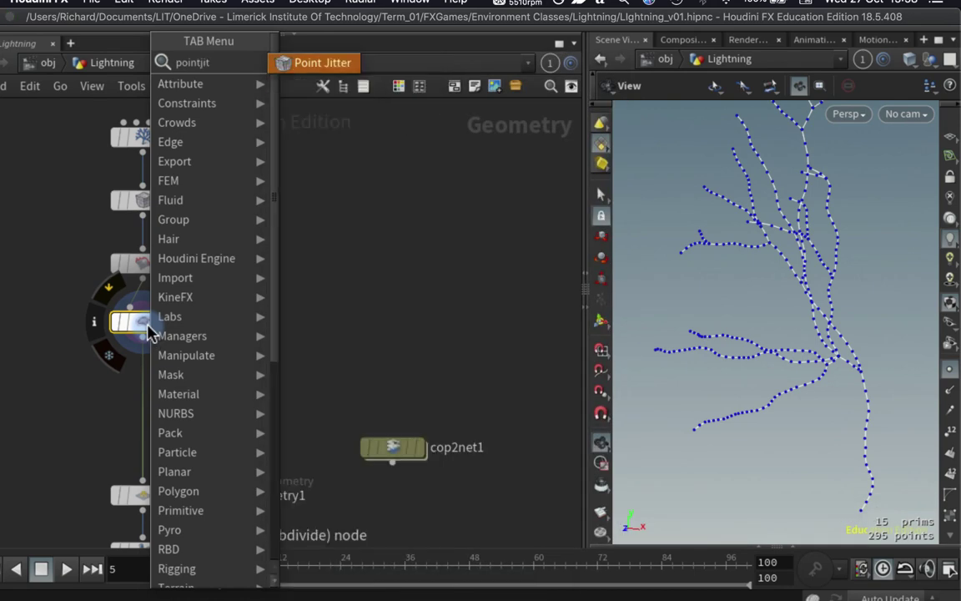
key("Return")
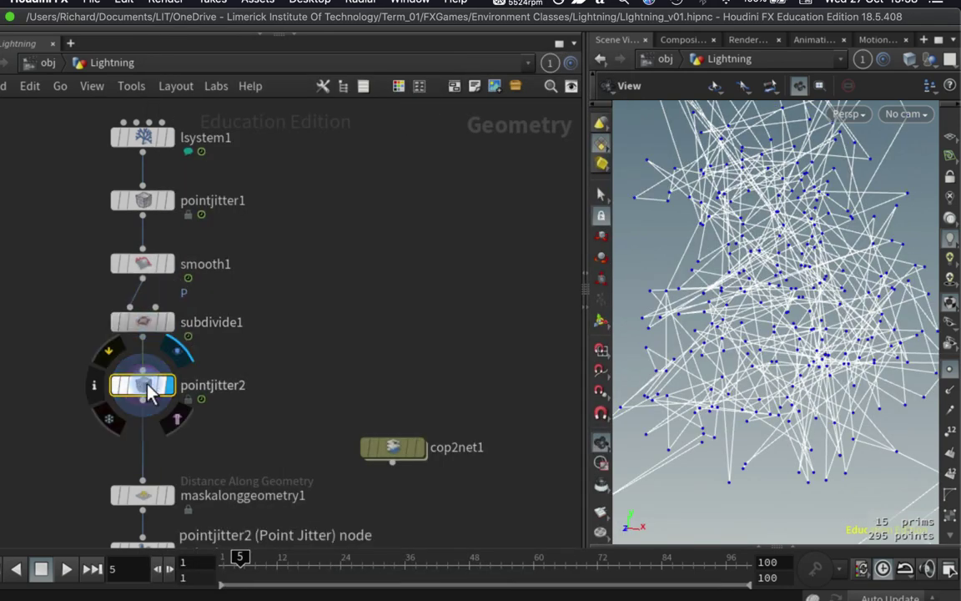
left_click_drag(142, 387, 146, 384)
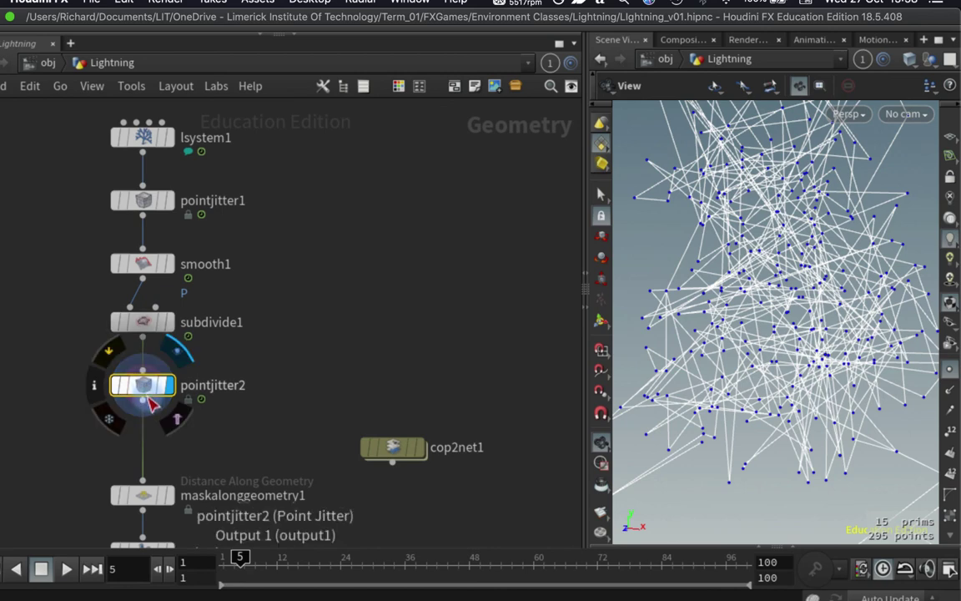
Insert a second Smooth node between pointjitter2 and maskalonggeometry1
key("Tab")
type("smoo")
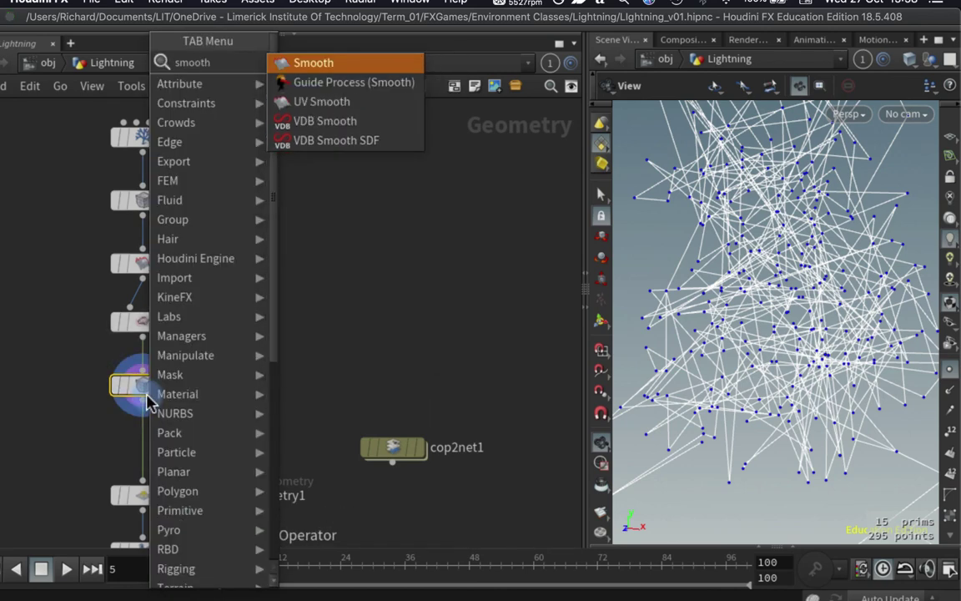
key("Return")
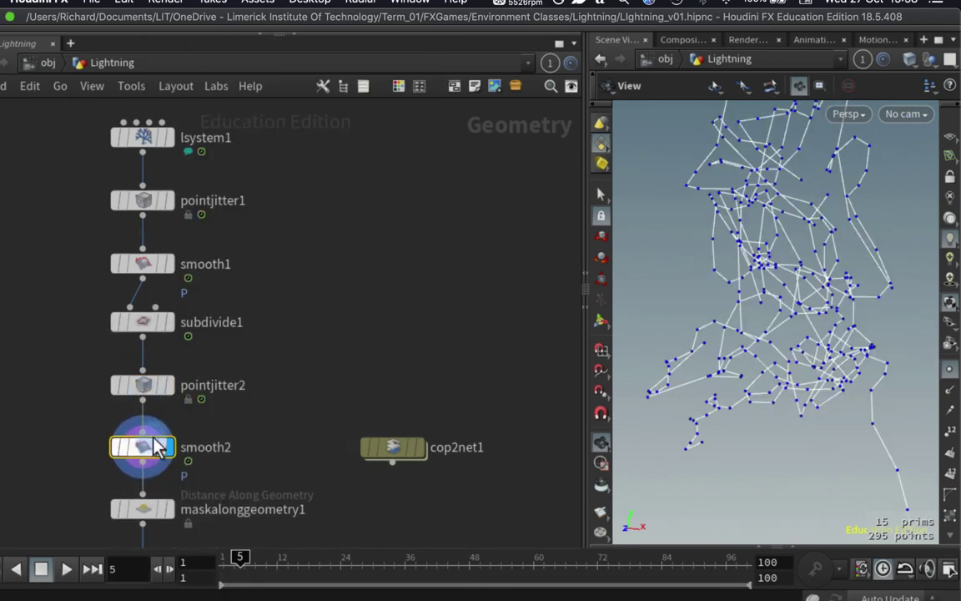
Display pointjitter2 and set its Scale to 0.1
left_click(171, 388)
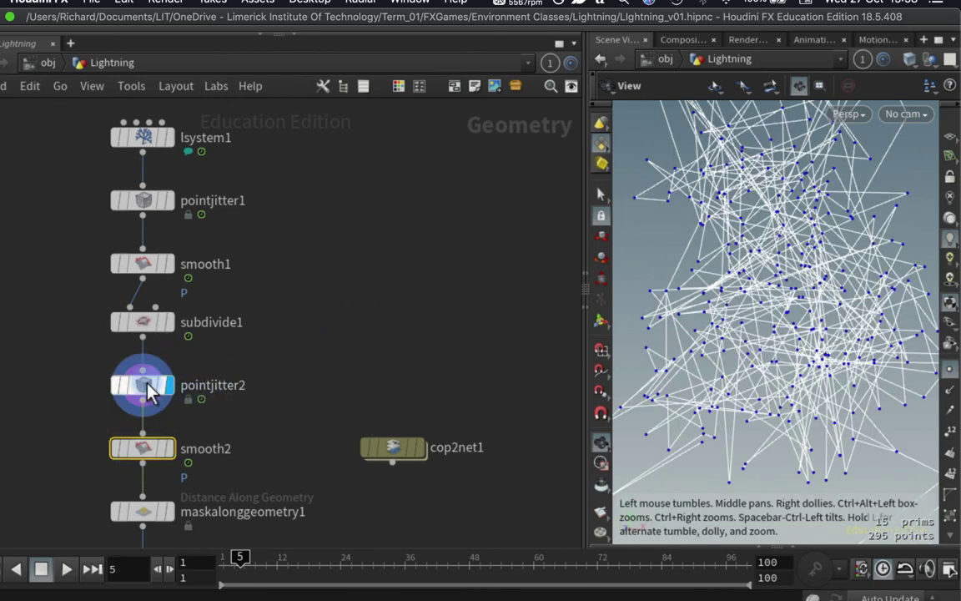
left_click(144, 385)
key("p")
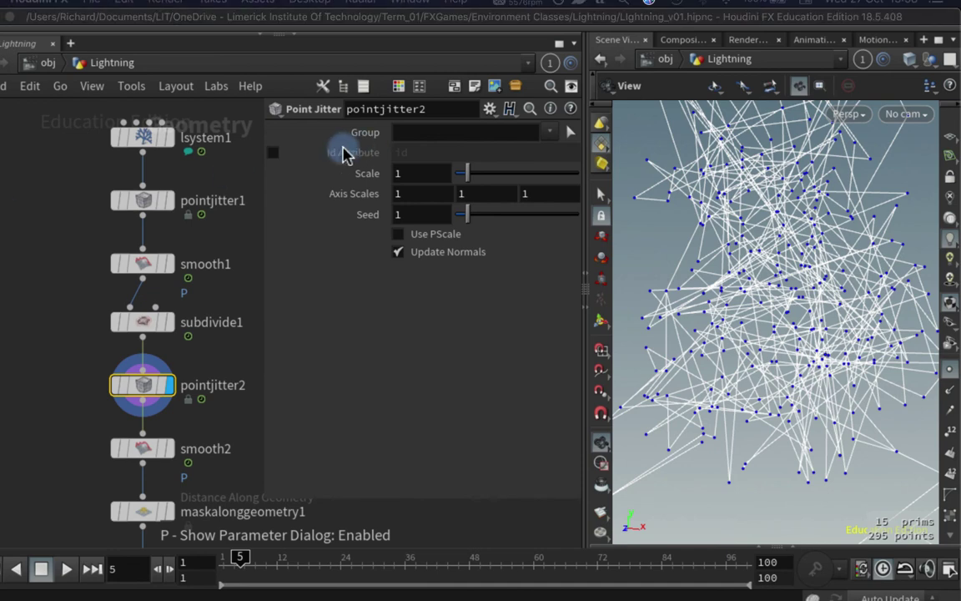
left_click(429, 173)
type("0.1")
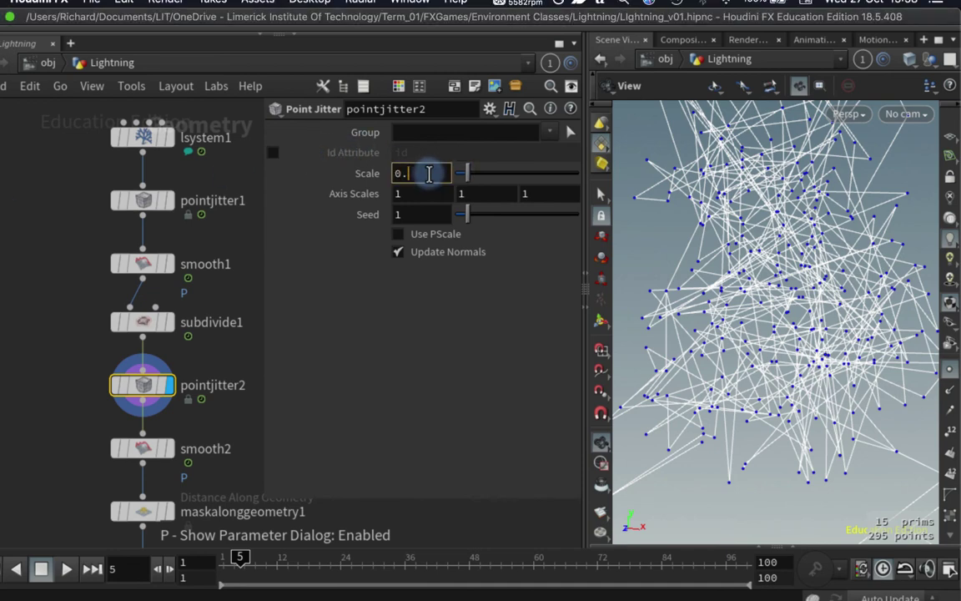
key("Return")
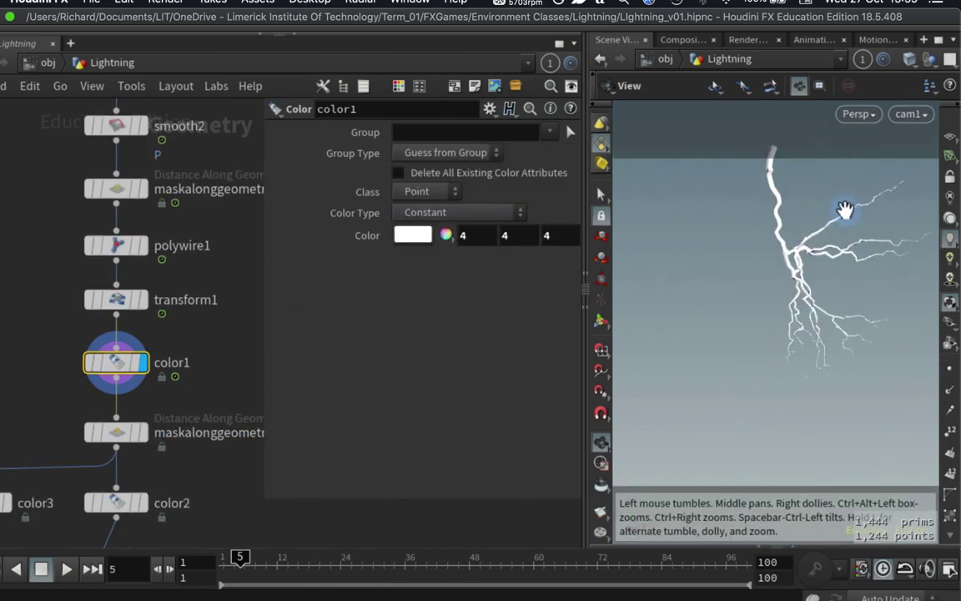
Toggle bypass on the five nodes from pointjitter1 to smooth2 to compare the lightning with and without them
scroll(33, 290, "up", 5)
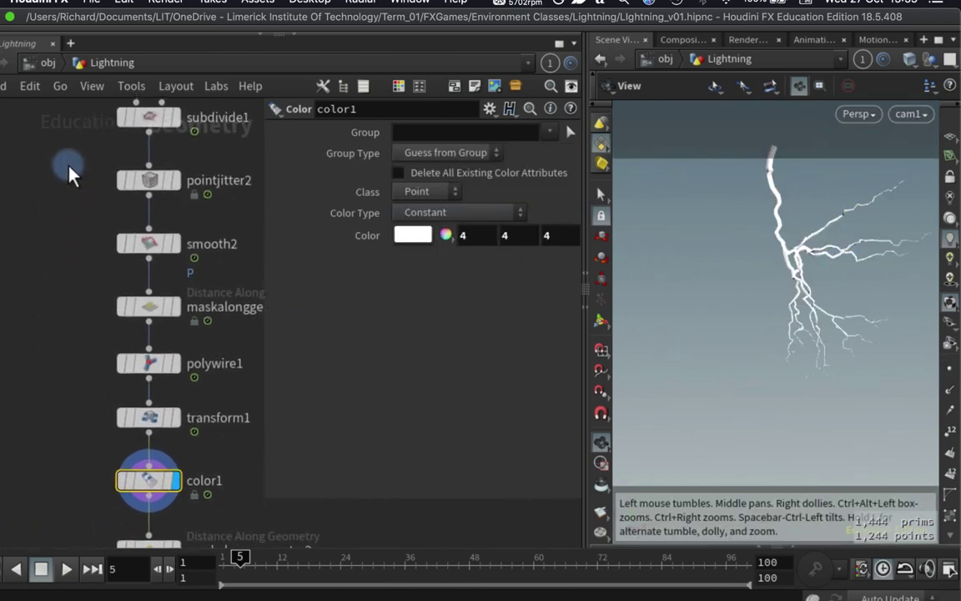
scroll(67, 188, "up", 1)
middle_click_drag(60, 205, 54, 275)
scroll(54, 275, "down", 2)
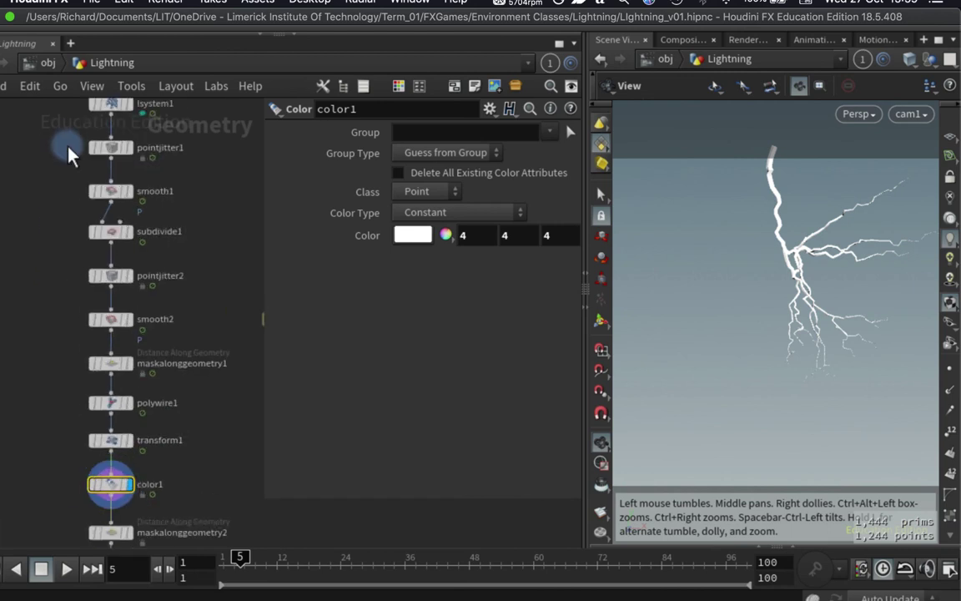
left_click_drag(67, 140, 125, 334)
mouse_move(92, 325)
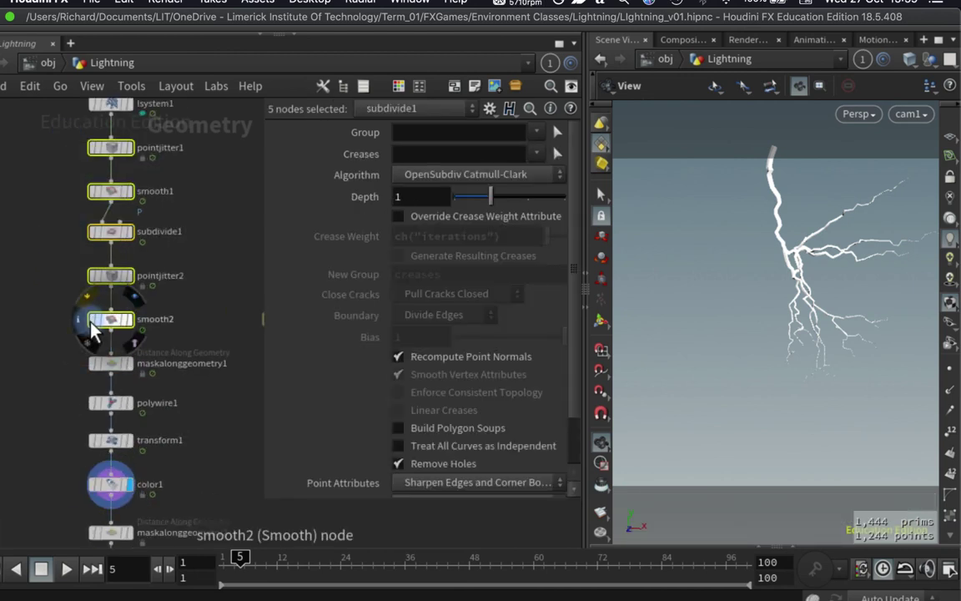
key("q")
key("q")
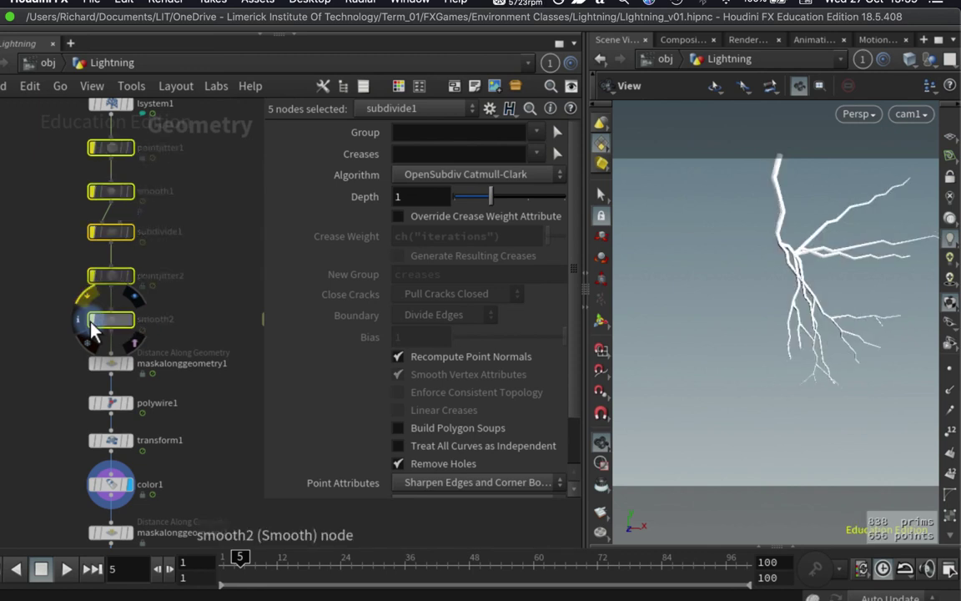
key("q")
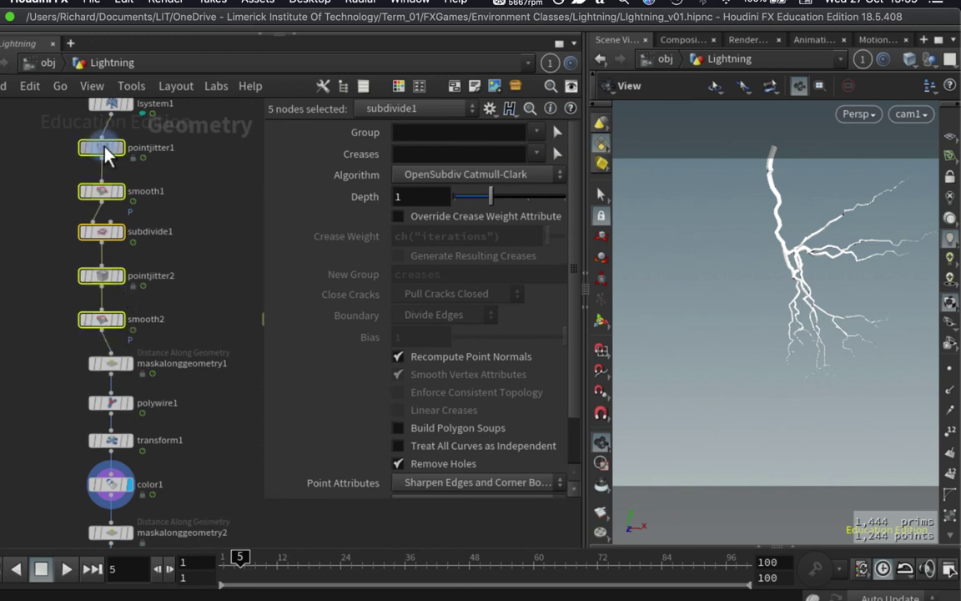
Move the five nodes from pointjitter1 to smooth2 together into a separate column left of the main chain
left_click_drag(107, 150, 23, 155)
key("shift+o")
scroll(108, 300, "down", 3)
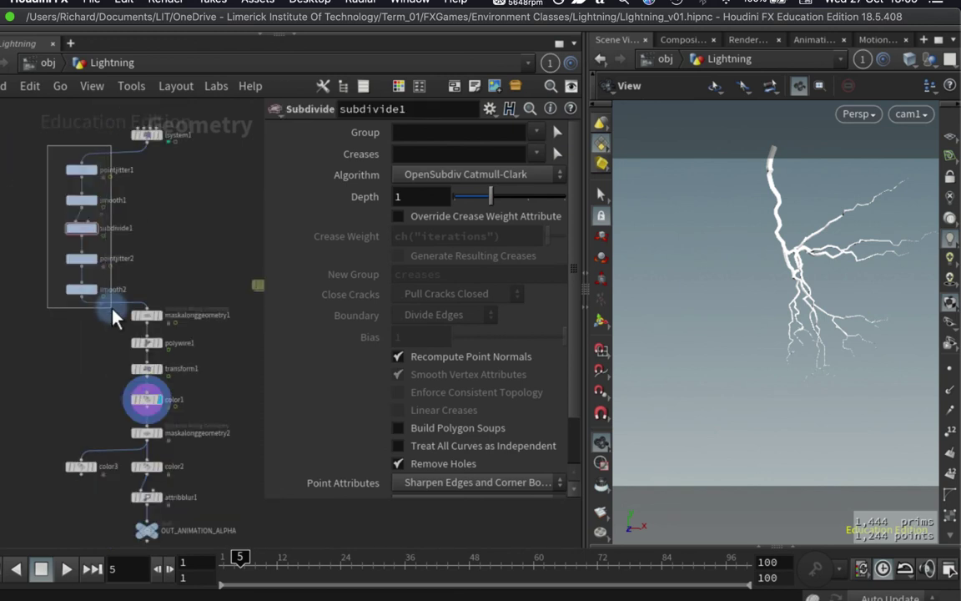
key("ctrl+z")
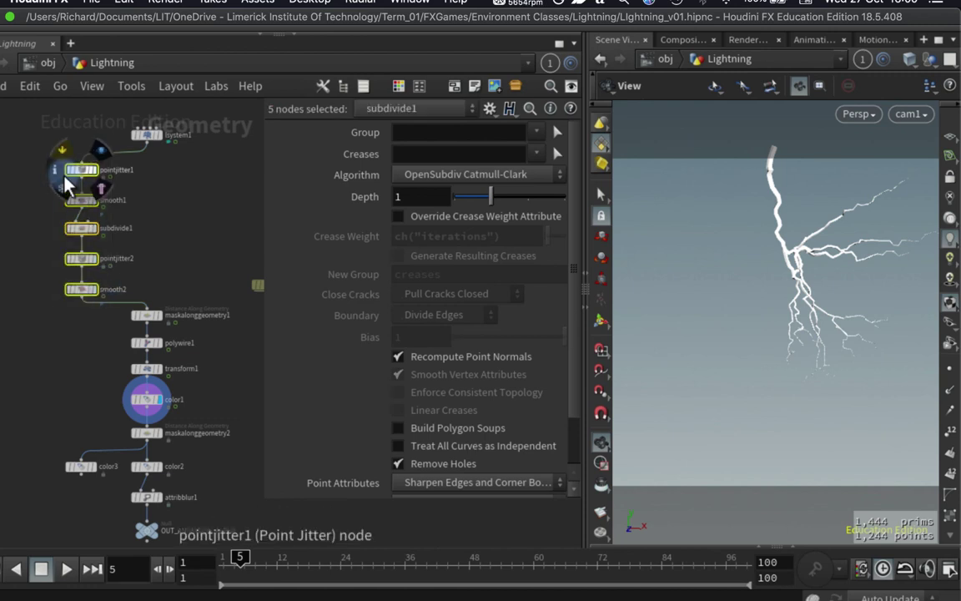
left_click(176, 266)
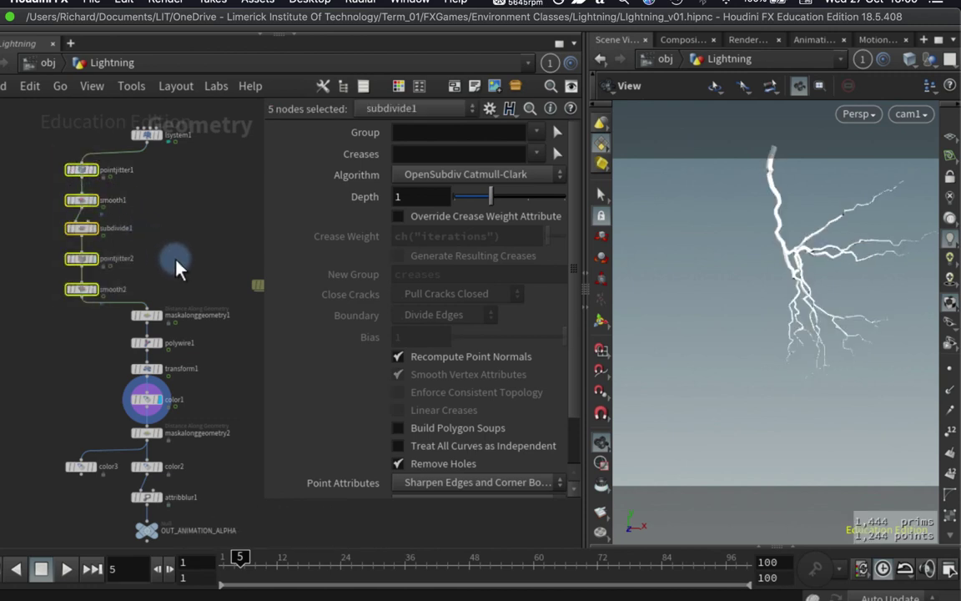
mouse_move(176, 266)
middle_mouse_down()
mouse_move(162, 229)
mouse_move(166, 277)
mouse_move(167, 269)
middle_mouse_up()
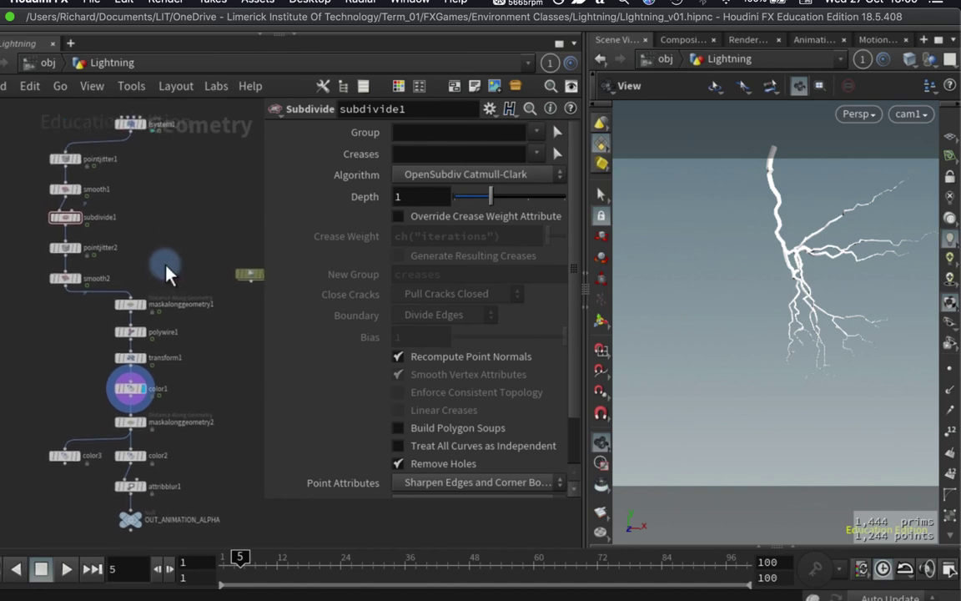